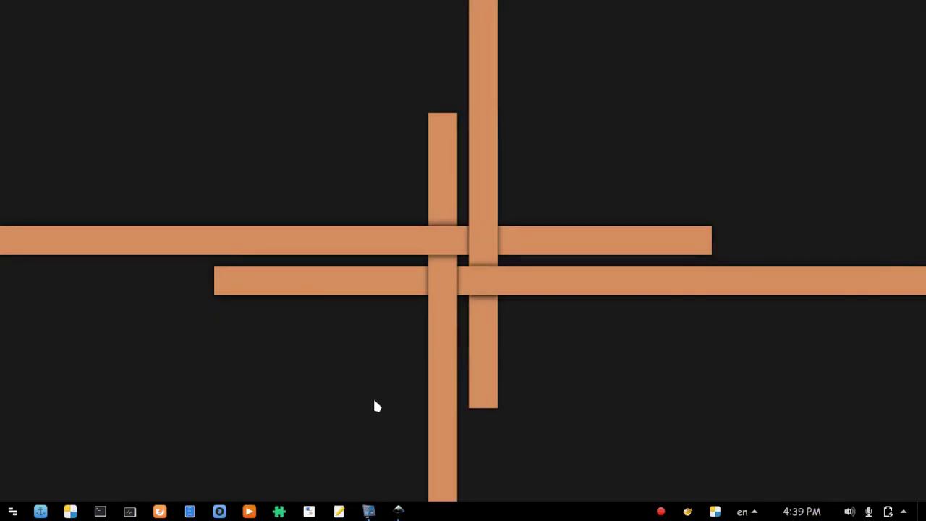
- Restore the Inkscape window showing the blank 'New document 1'
left_click(398, 511)
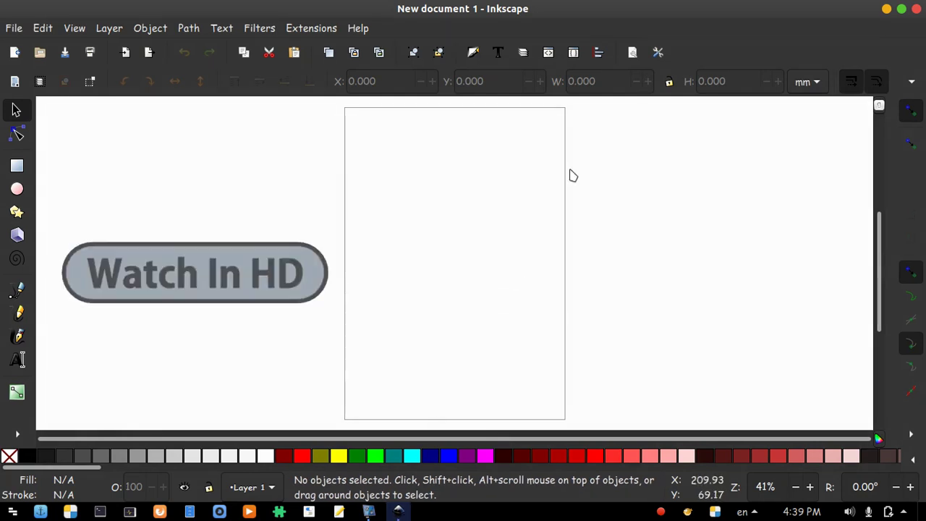
- In Document Properties, set display units to px, landscape orientation and page size units px
left_click(631, 54)
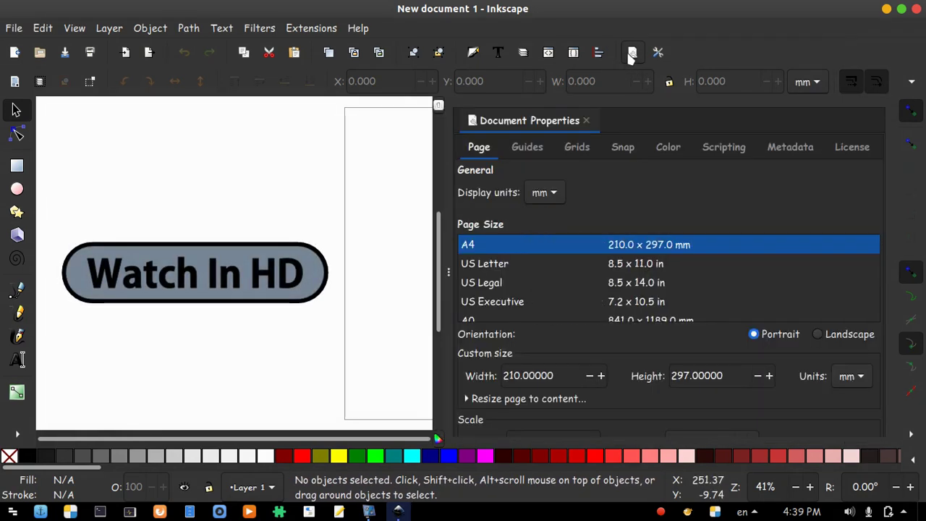
left_click(553, 193)
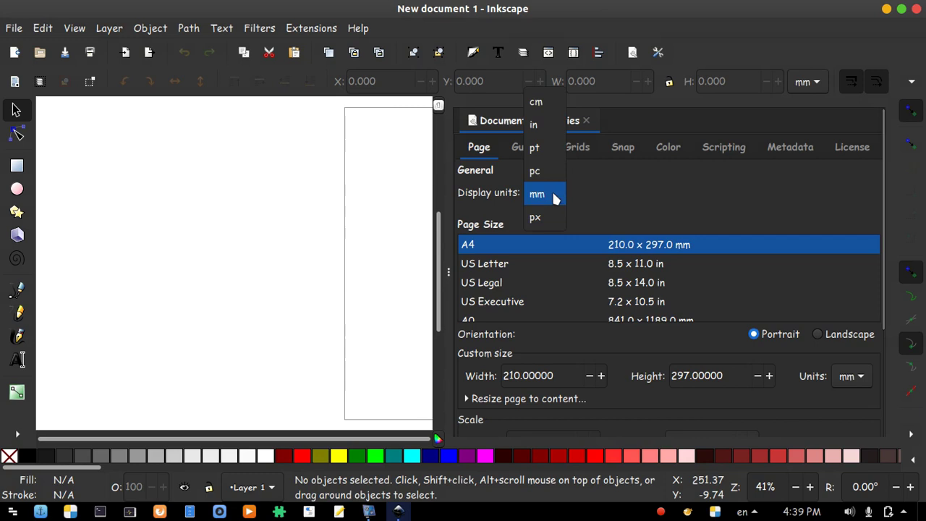
left_click(550, 216)
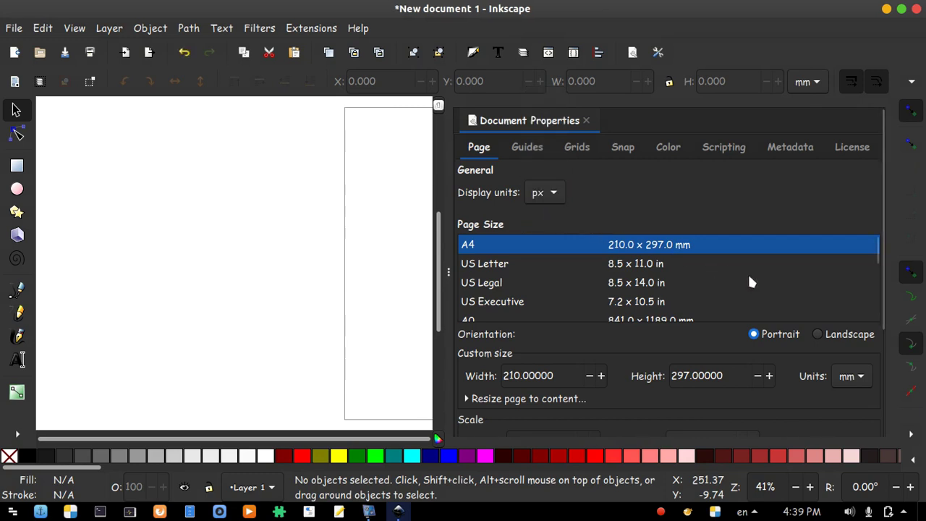
left_click(818, 335)
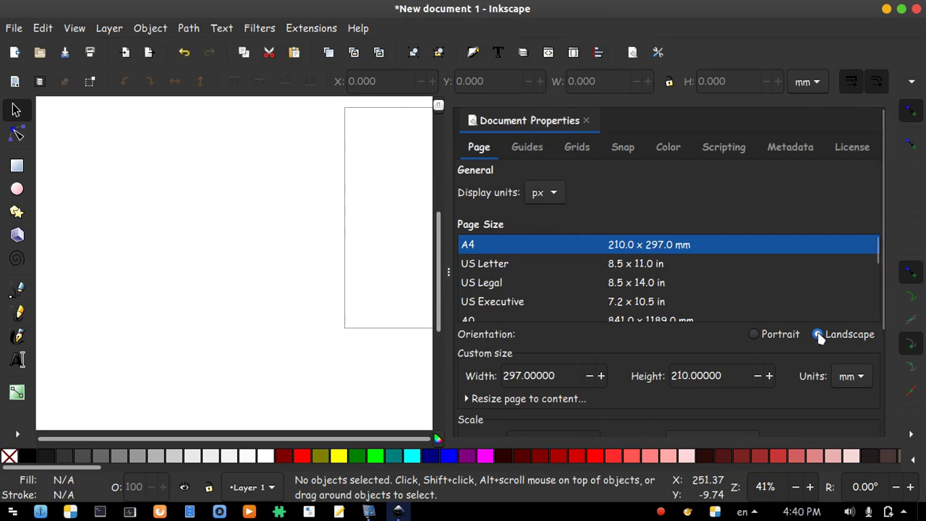
left_click(856, 376)
left_click(856, 400)
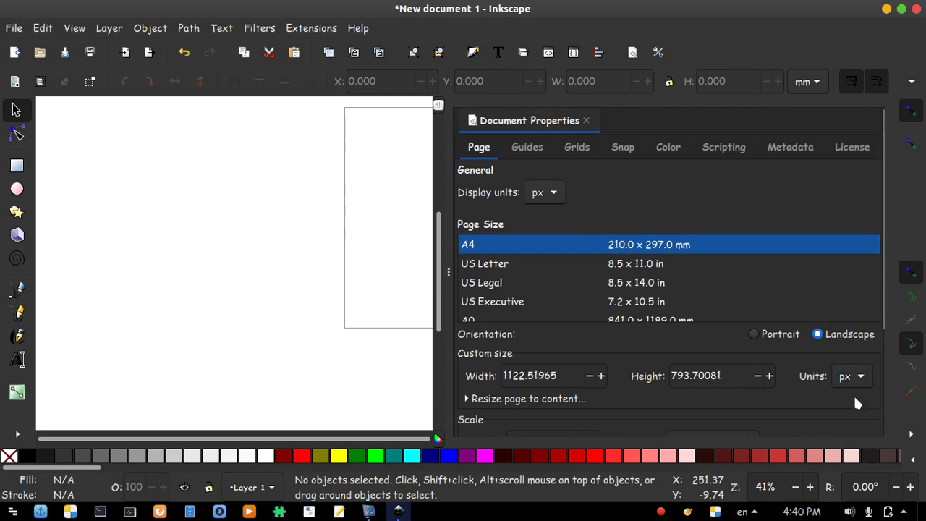
left_click_drag(886, 314, 872, 406)
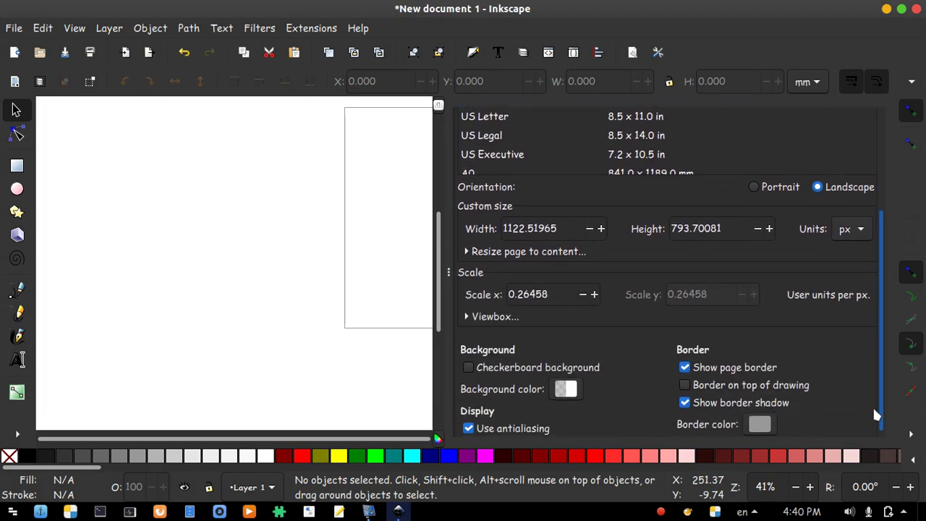
- Set Scale x to 1 and the custom page size to 1600 × 900 px
double_click(555, 291)
type("1")
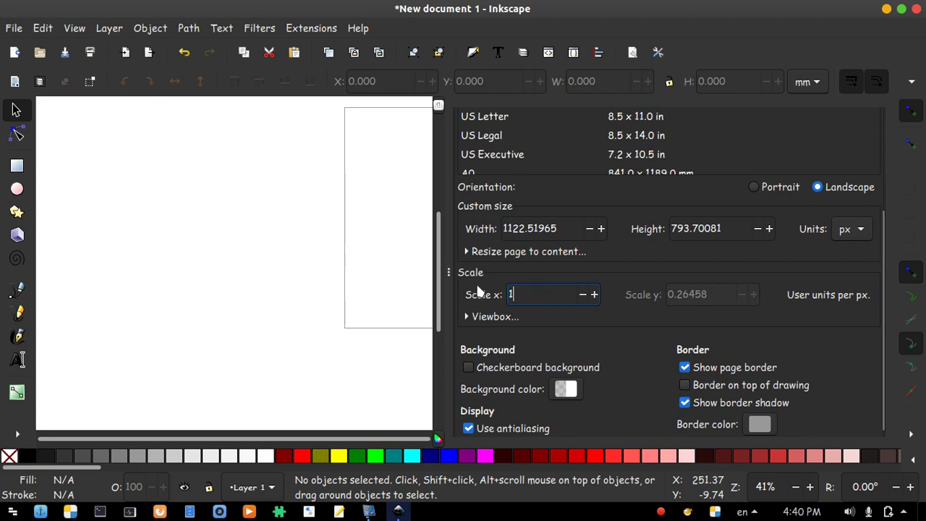
key("Return")
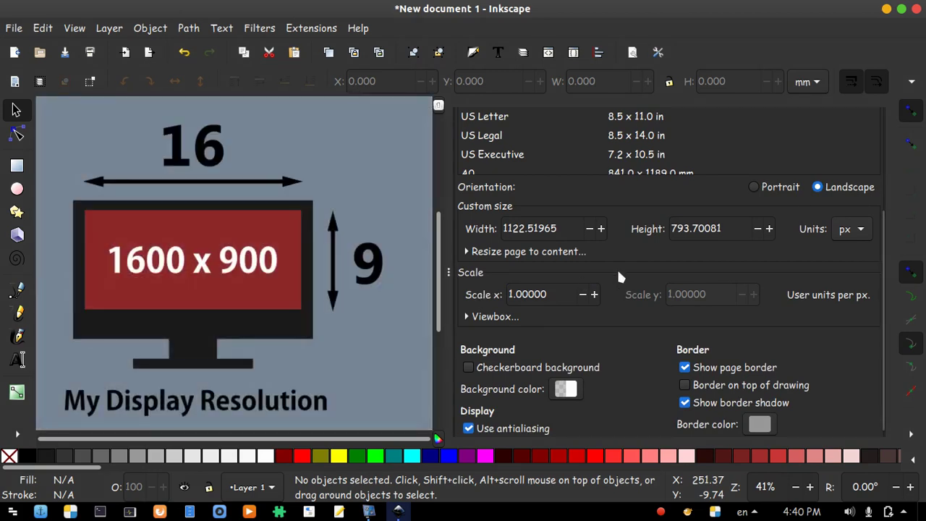
left_click_drag(735, 228, 671, 230)
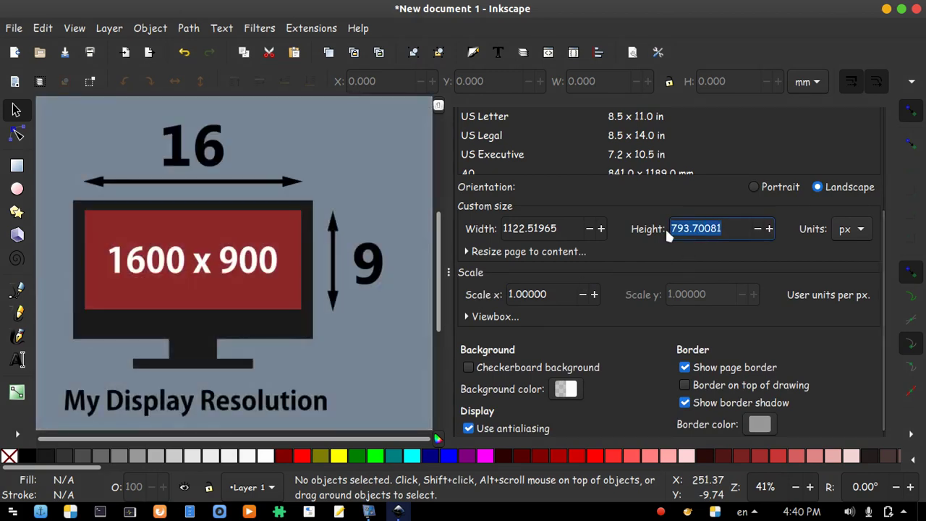
type("900")
key("Return")
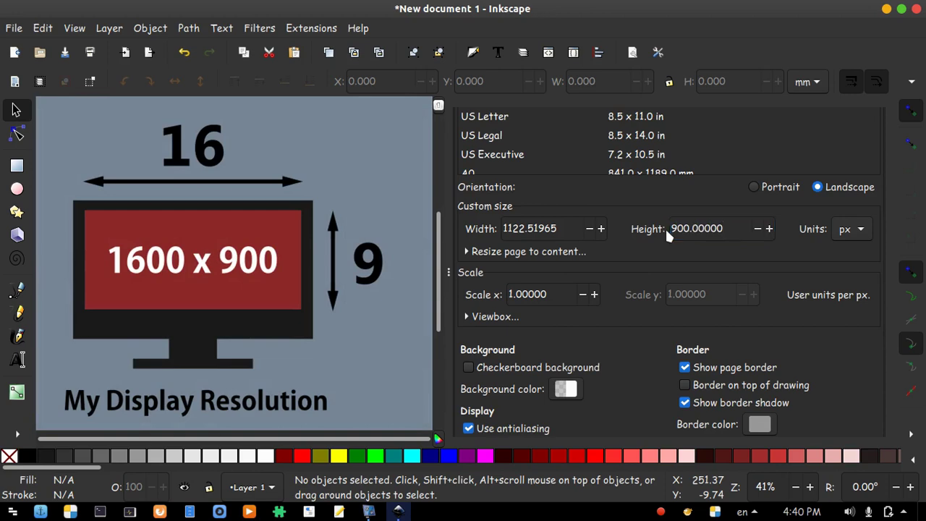
left_click_drag(558, 228, 504, 229)
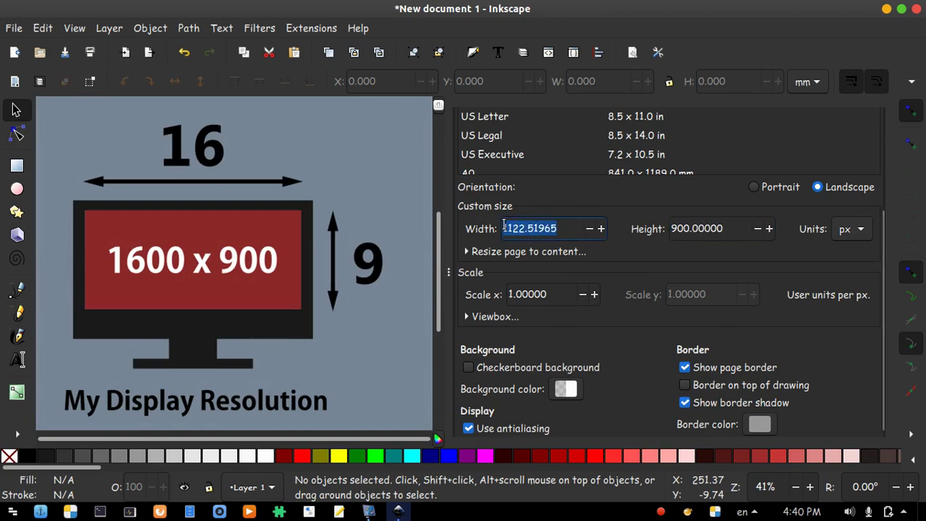
type("1600")
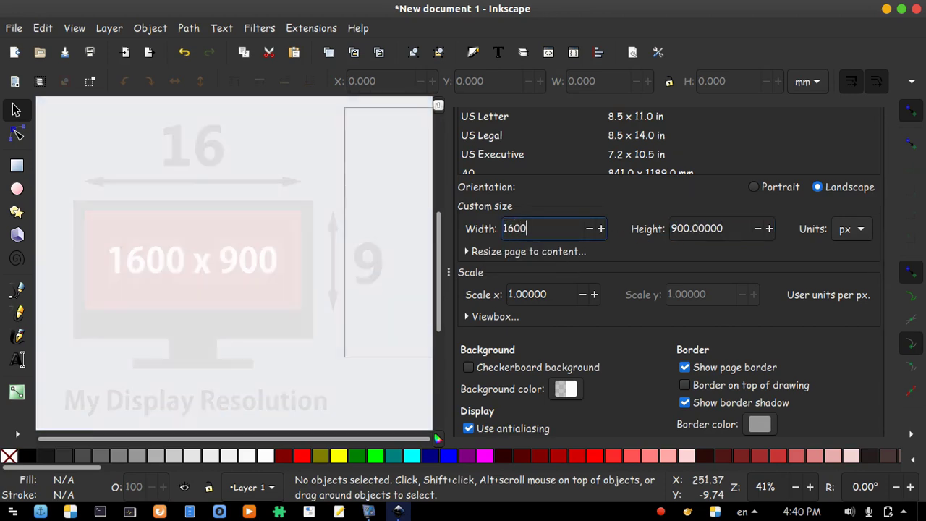
key("Return")
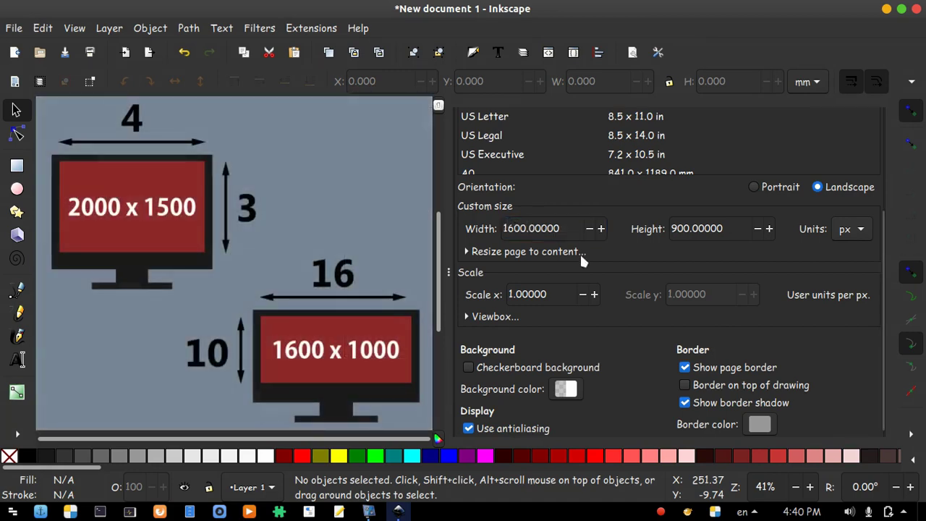
left_click_drag(882, 352, 886, 242)
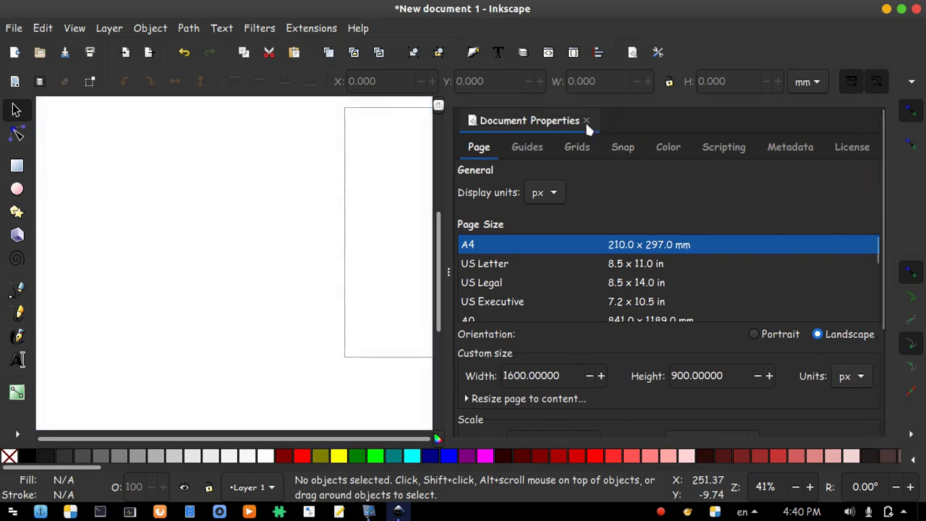
- Close Document Properties, fit the page with 5, switch toolbar units to px, and enable page-border snapping
left_click(586, 121)
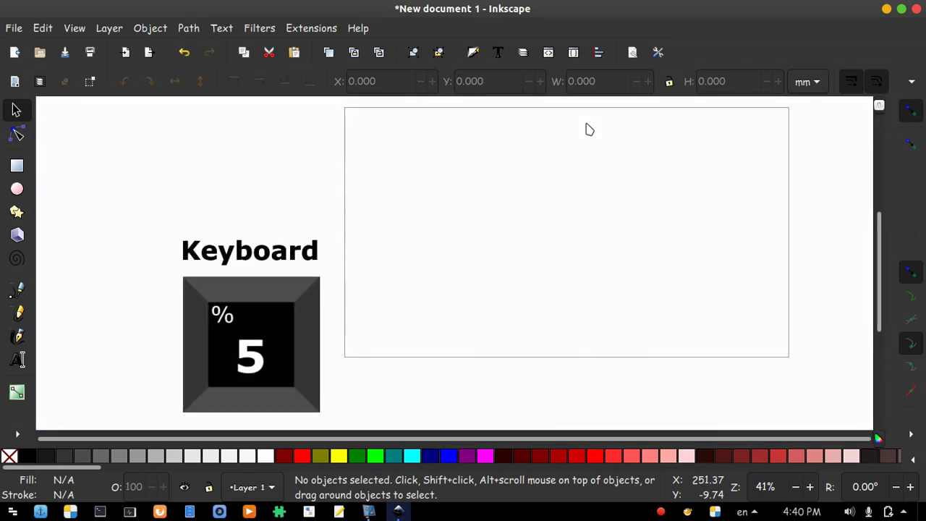
key("5")
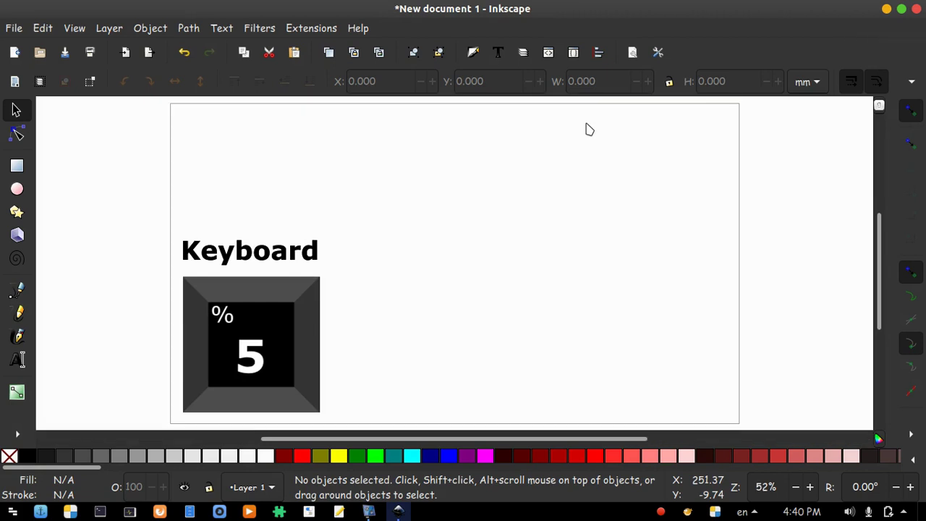
left_click(811, 86)
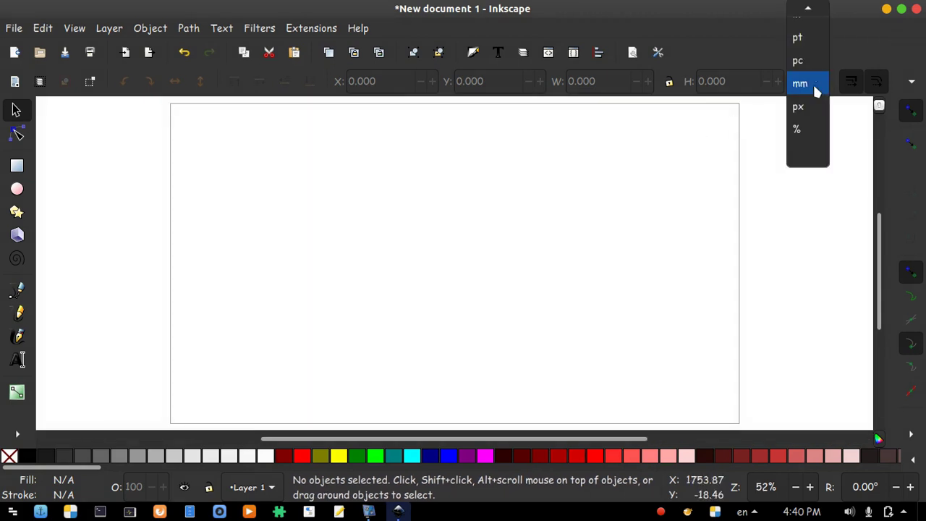
left_click(799, 107)
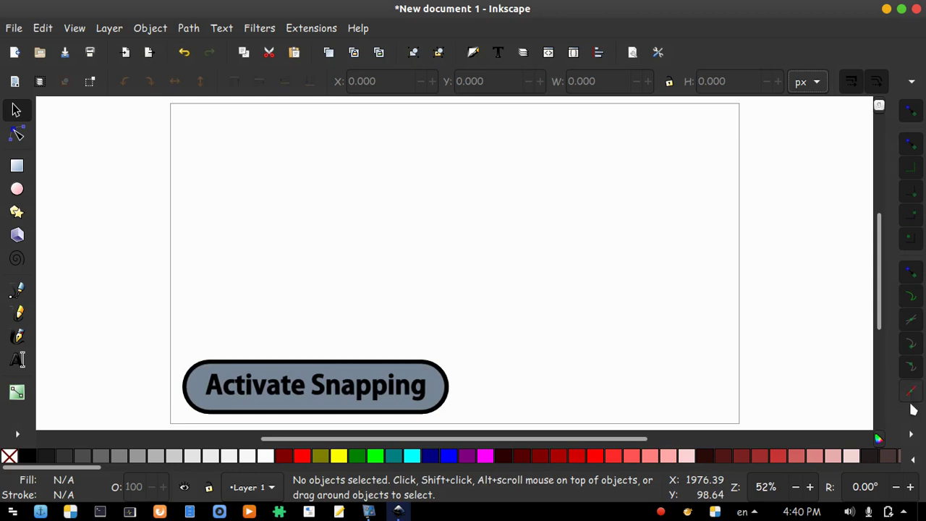
left_click(910, 436)
left_click(881, 446)
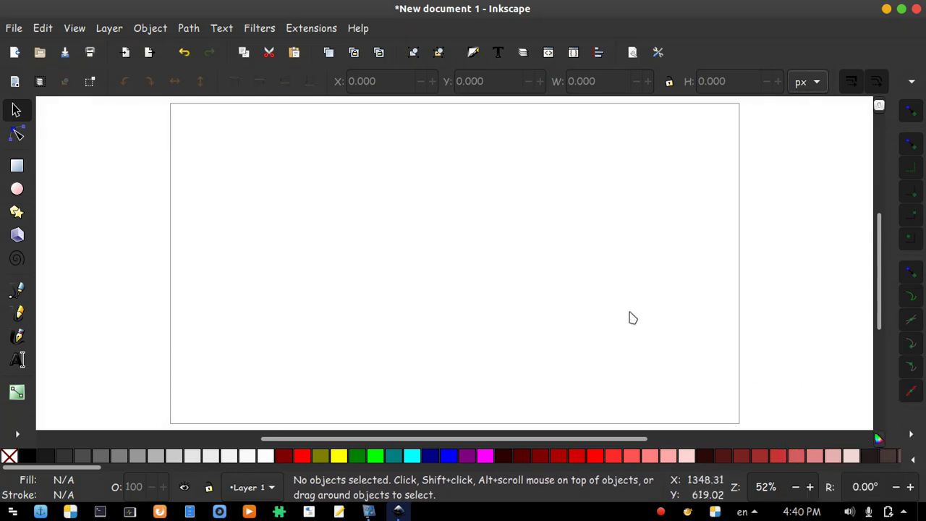
- Rename Layer 1 to 'BG' in the Layers panel
left_click(521, 55)
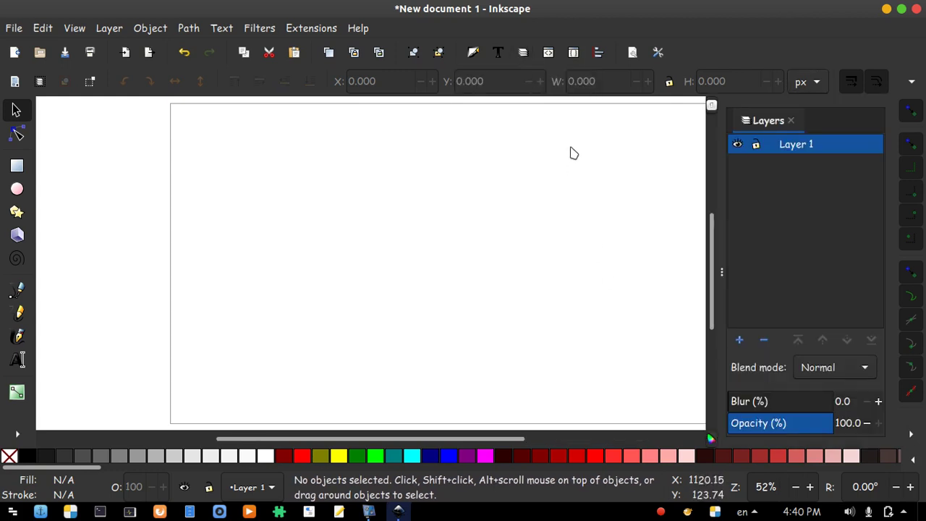
right_click(794, 146)
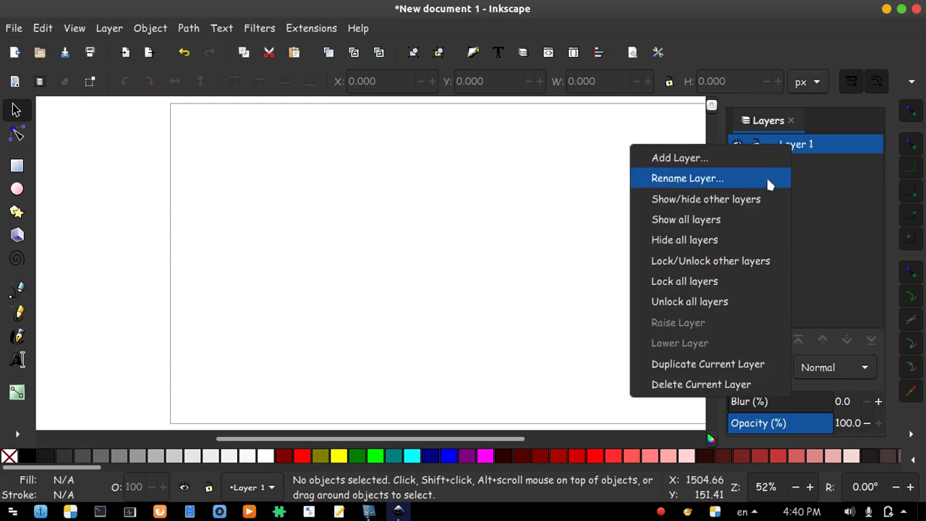
left_click(770, 179)
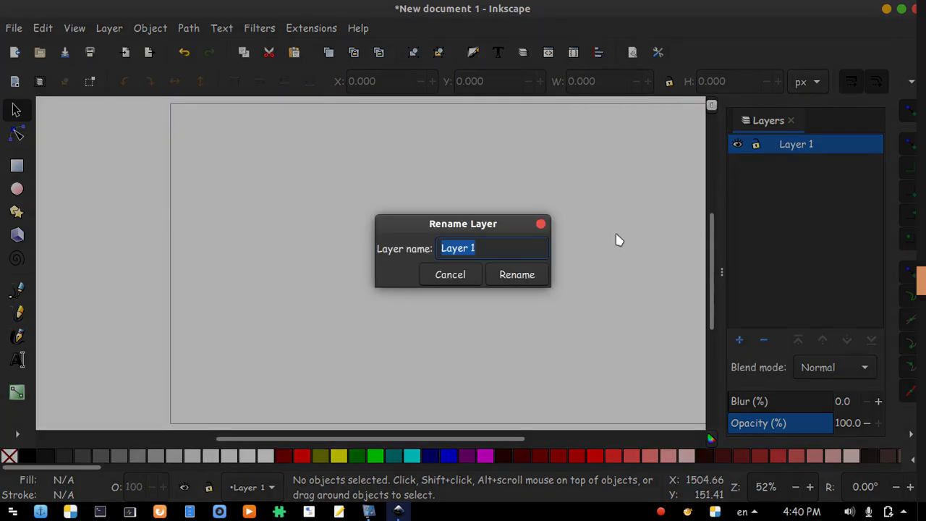
type("BG")
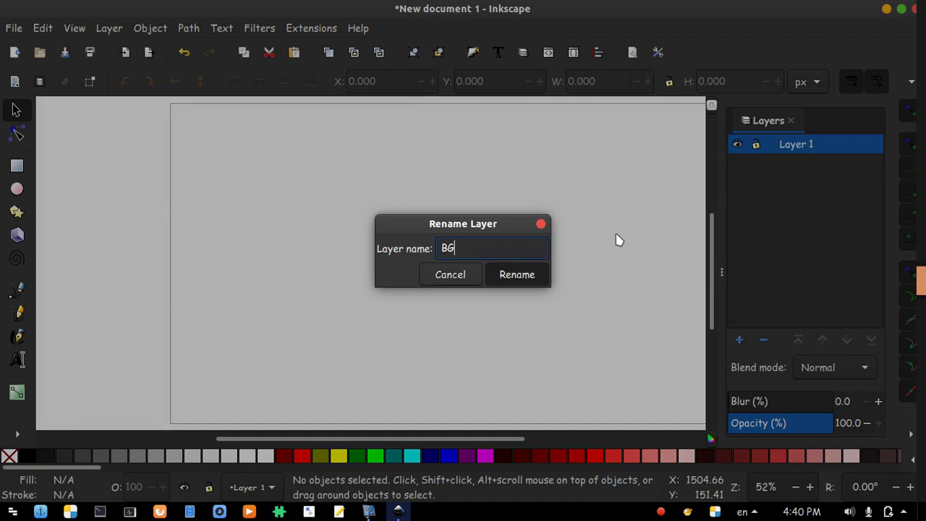
key("Return")
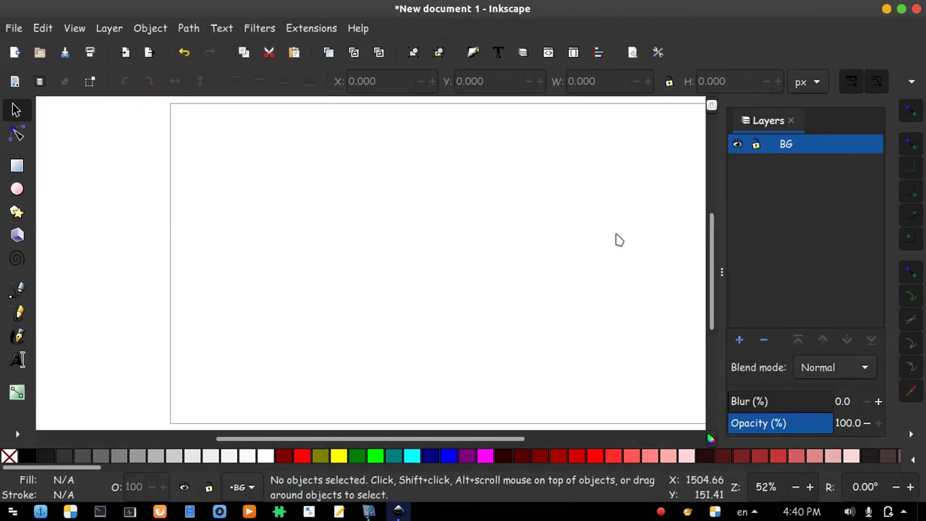
scroll(618, 241, "right", 3)
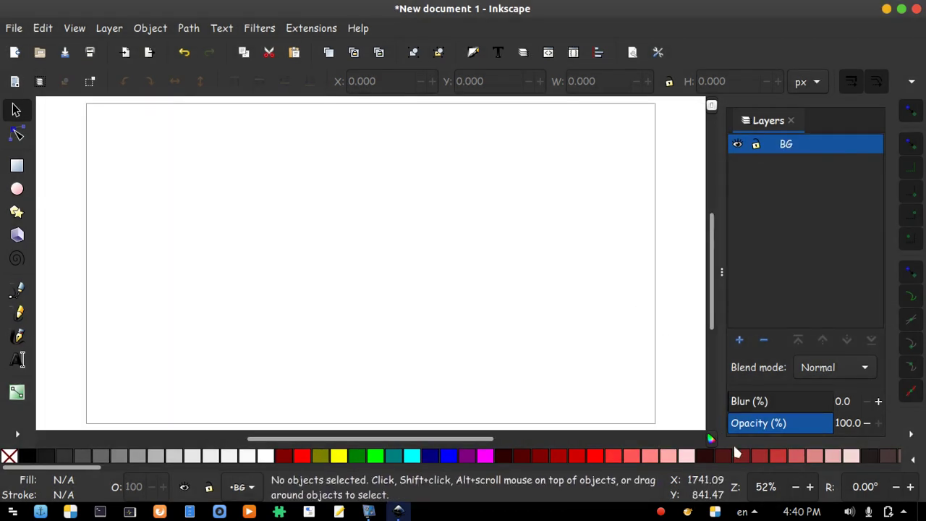
scroll(760, 492, "down", 2)
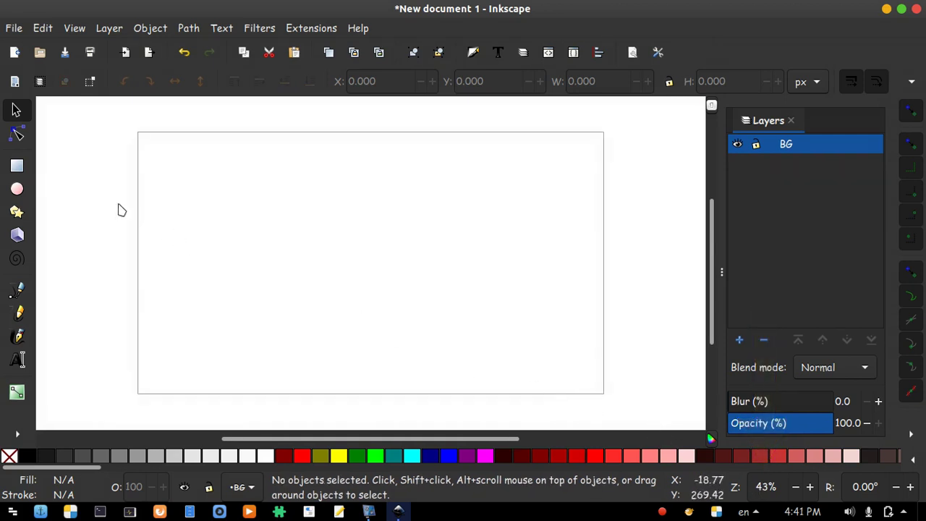
- Draw a rectangle covering the whole 1600 × 900 px page and fill it dark blue #214478
left_click(18, 167)
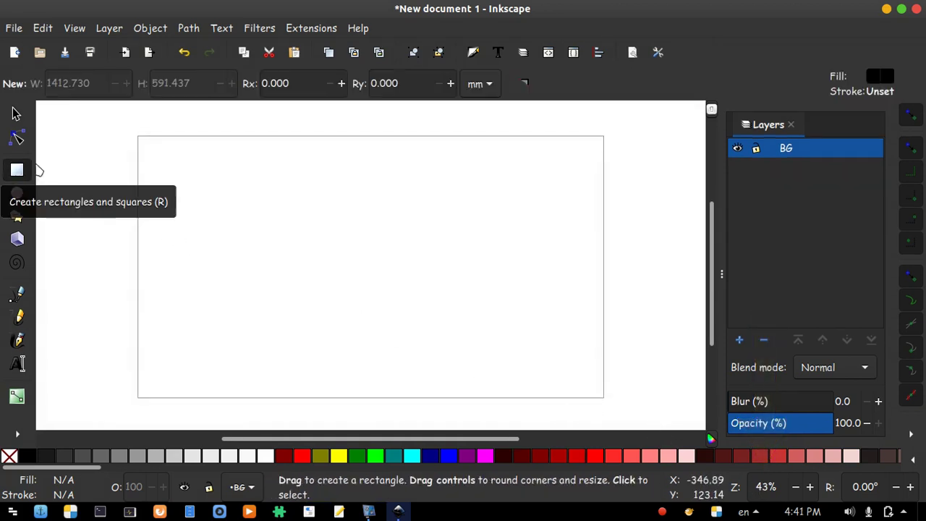
left_click(491, 85)
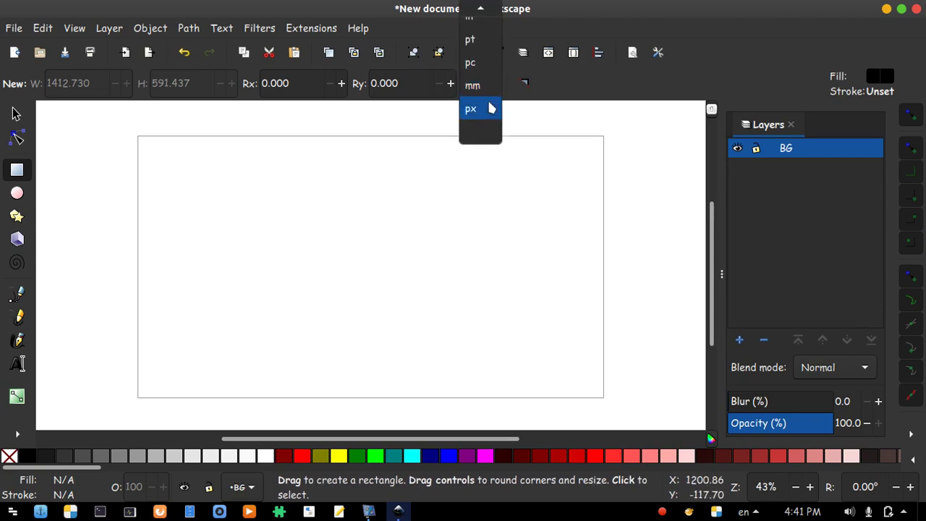
left_click(486, 109)
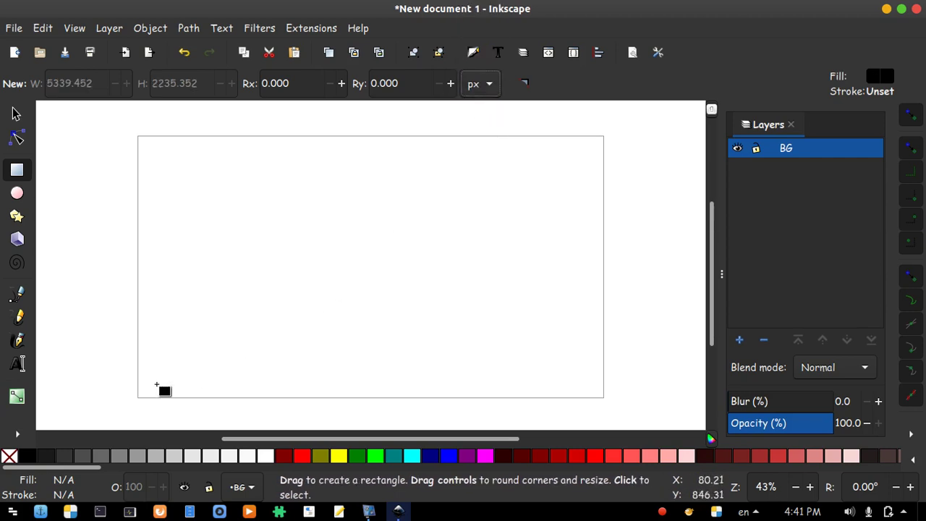
left_click_drag(136, 397, 603, 136)
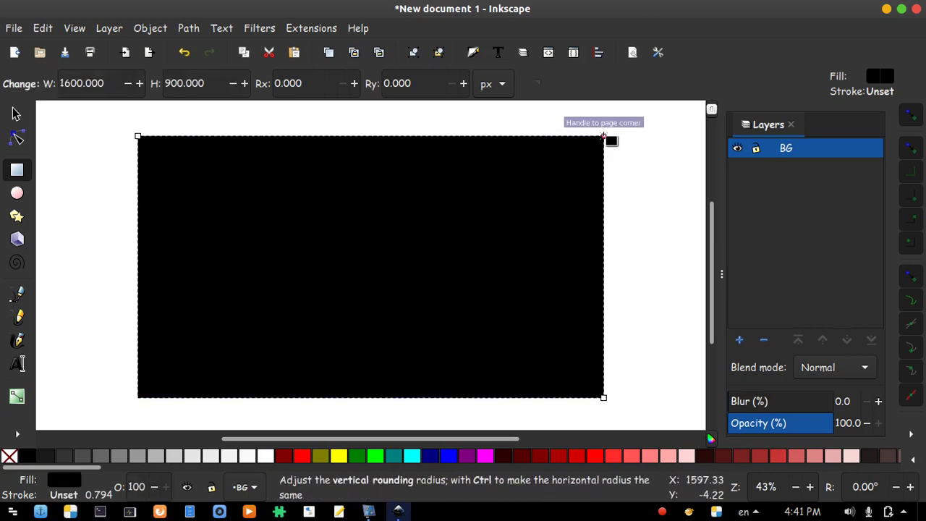
left_click(16, 113)
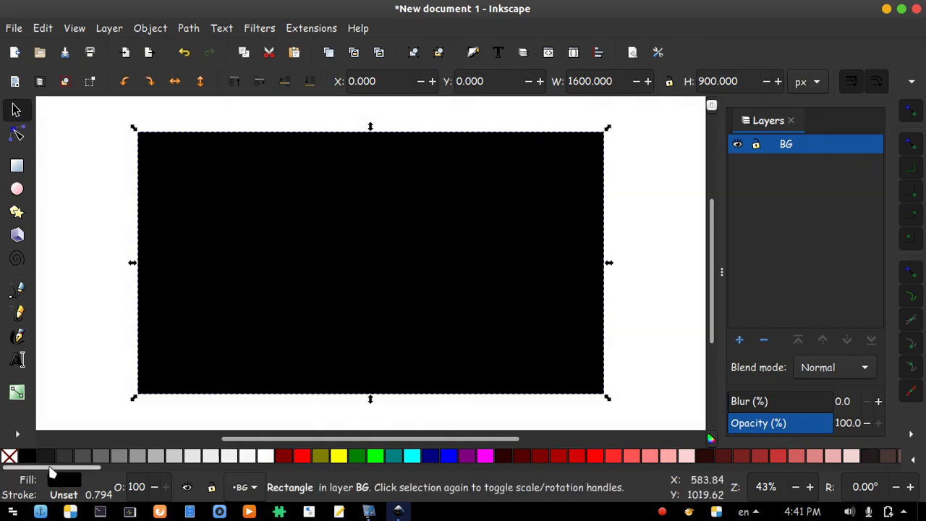
left_click_drag(53, 470, 586, 475)
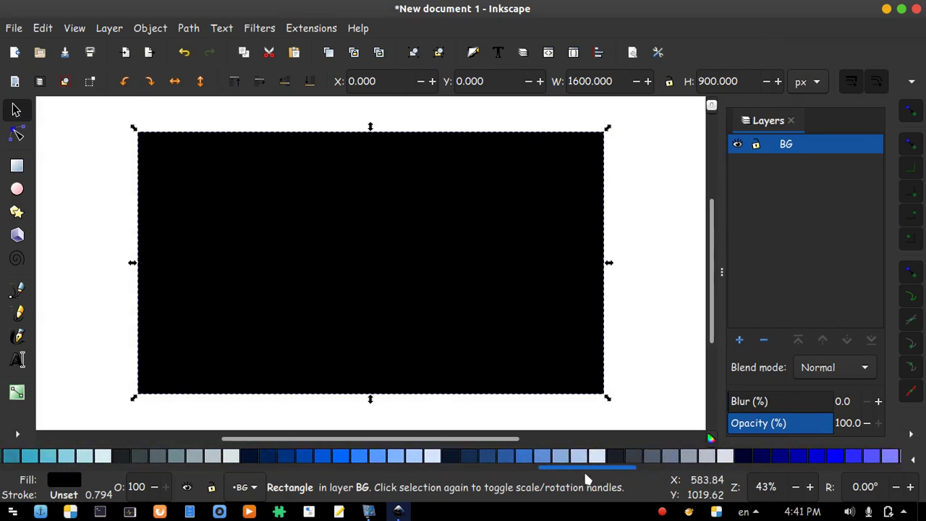
left_click(488, 457)
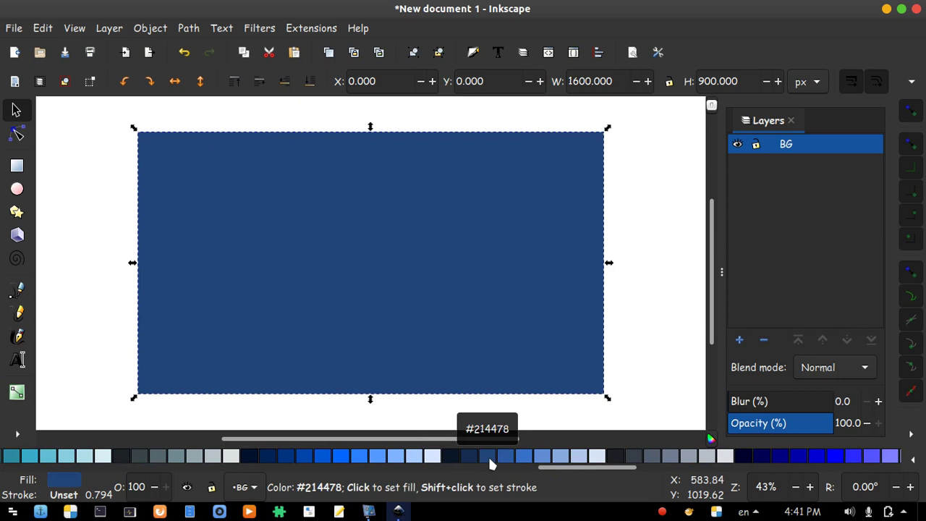
left_click(658, 346)
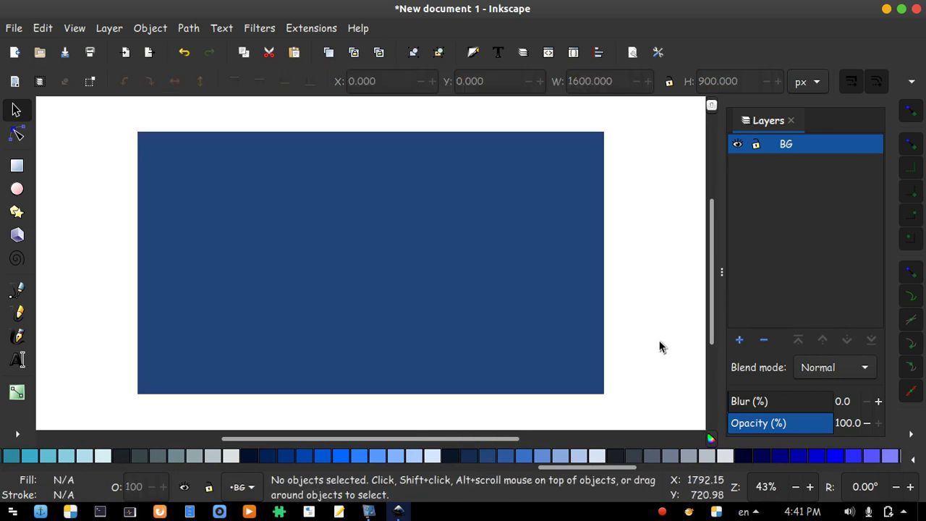
- Lock the BG layer and add a new layer named LOGO above it
left_click(756, 149)
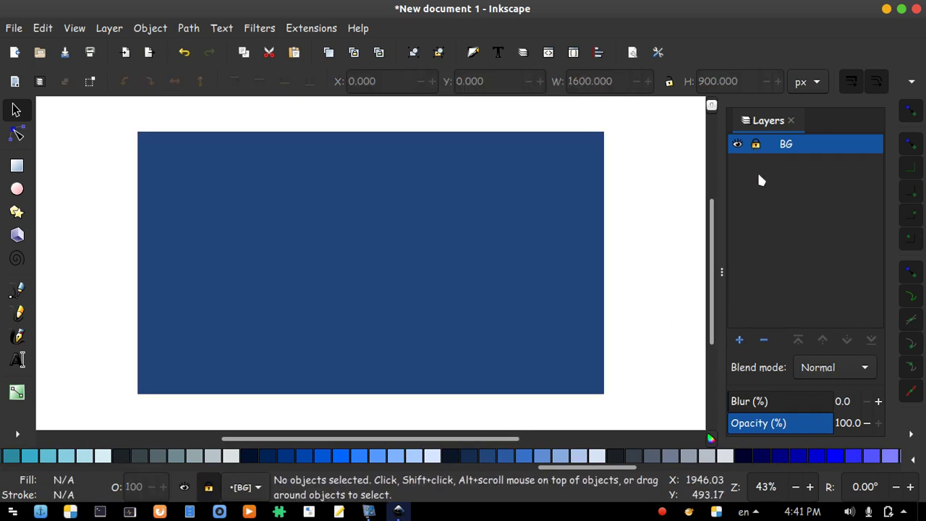
left_click(739, 341)
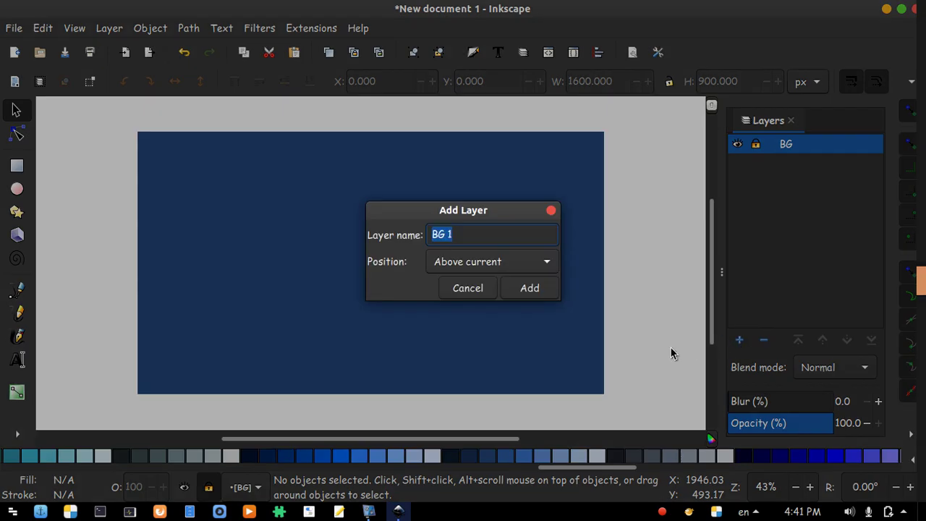
type("LOGO")
key("Return")
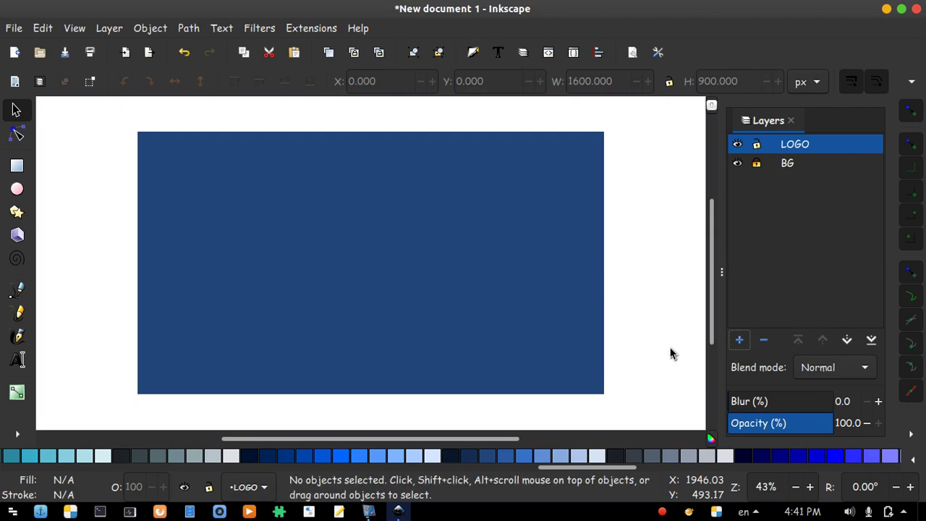
- Draw a white rectangle on LOGO and set its width and height to 210 px
left_click(17, 165)
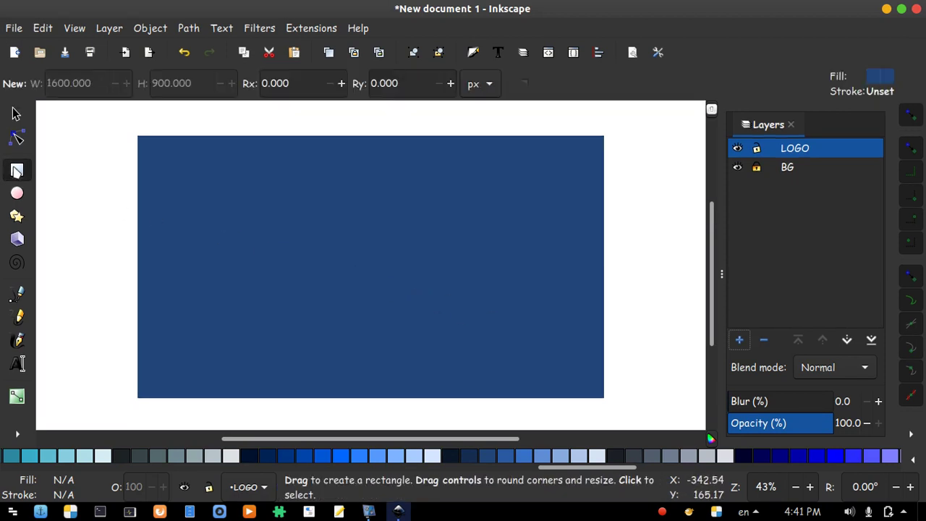
left_click_drag(552, 467, 7, 481)
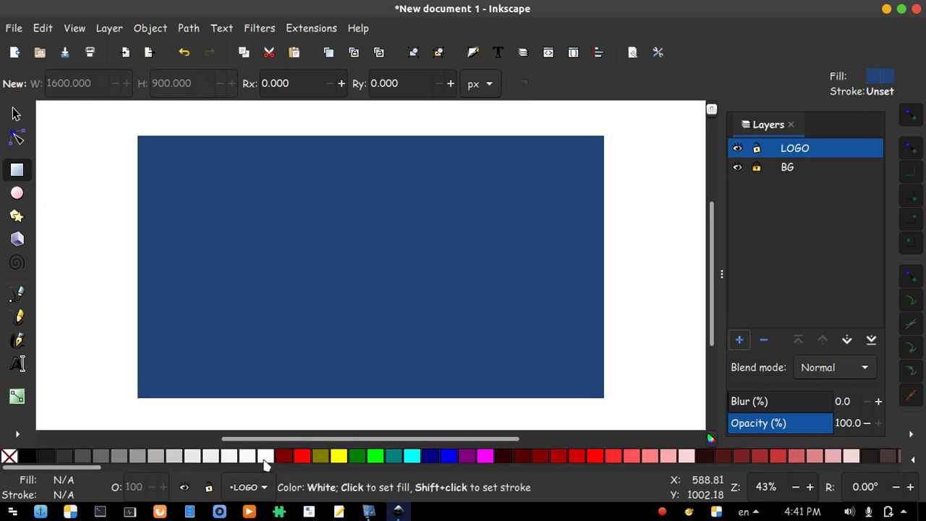
left_click(265, 463)
left_click_drag(261, 221, 353, 312)
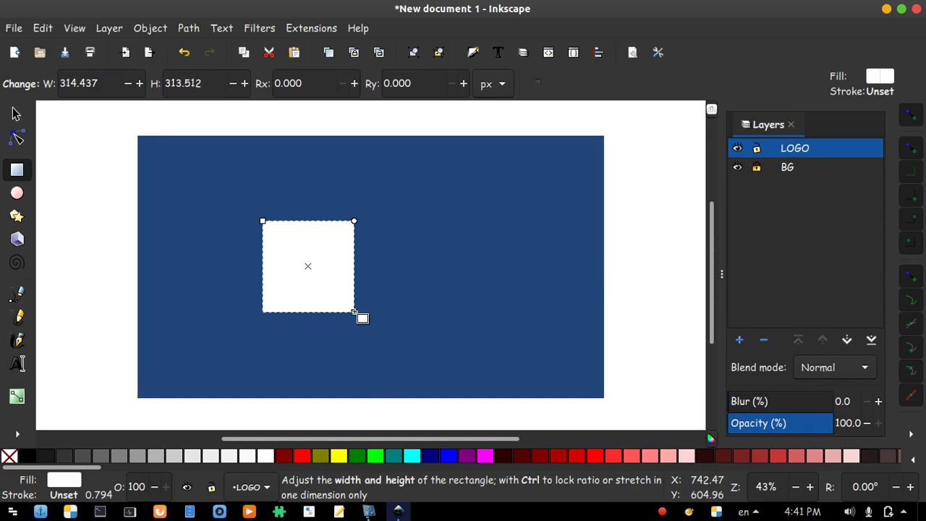
left_click_drag(202, 83, 166, 85)
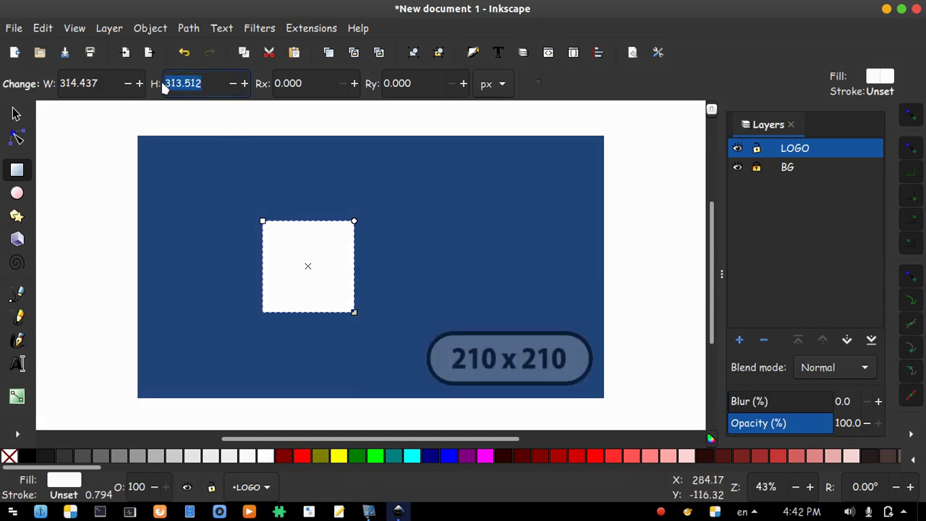
type("210")
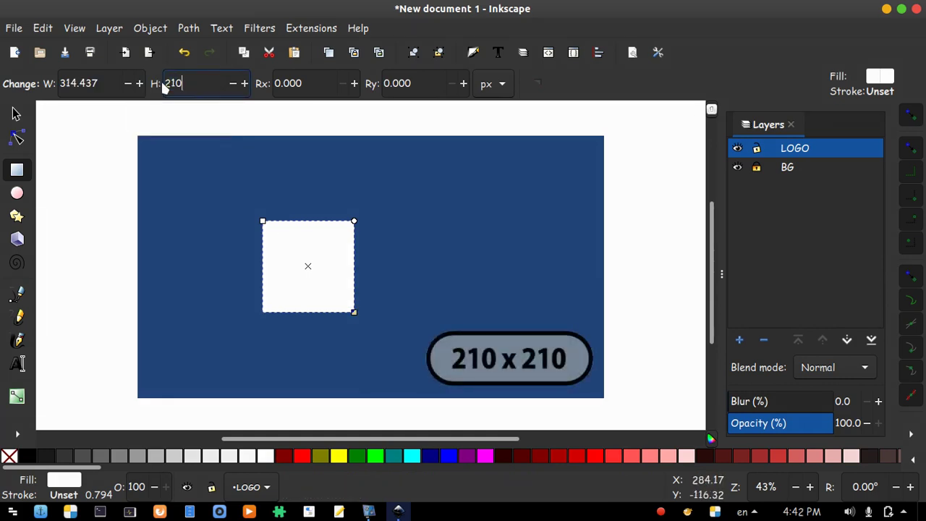
key("Return")
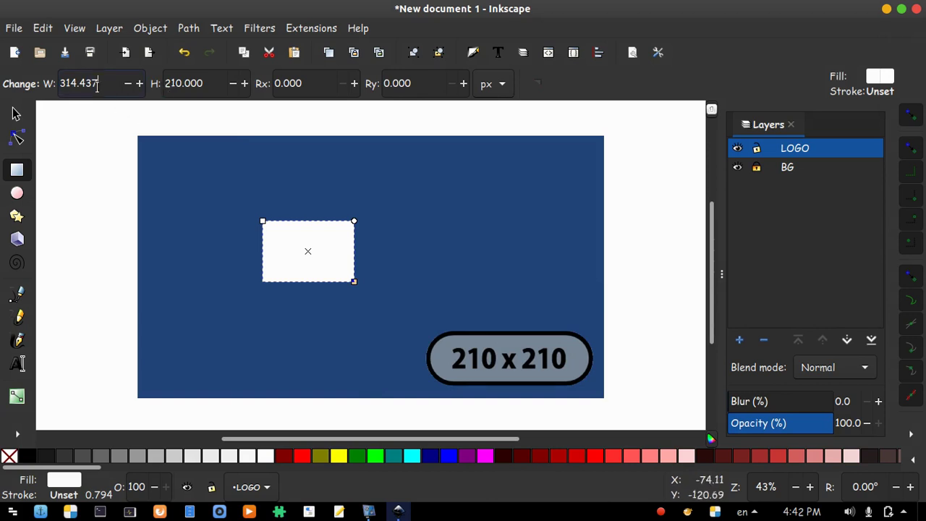
left_click_drag(99, 84, 63, 85)
type("210")
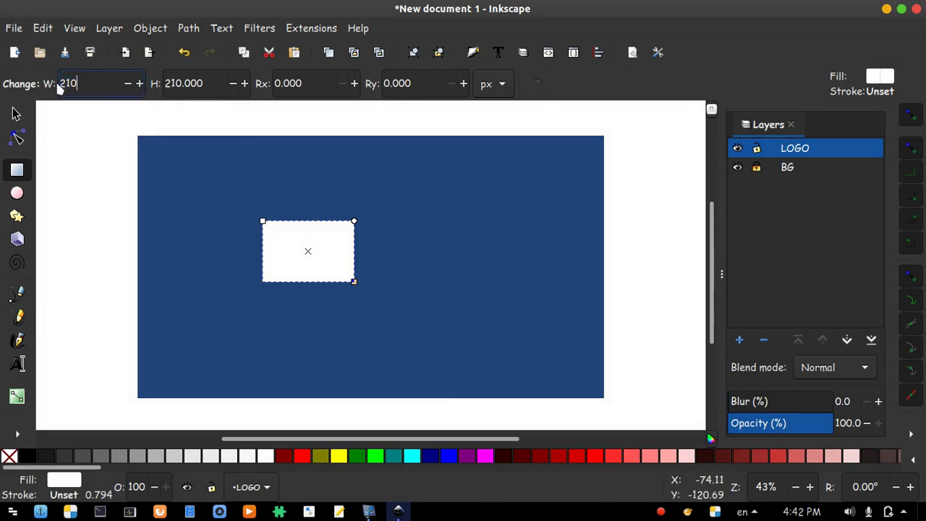
key("Return")
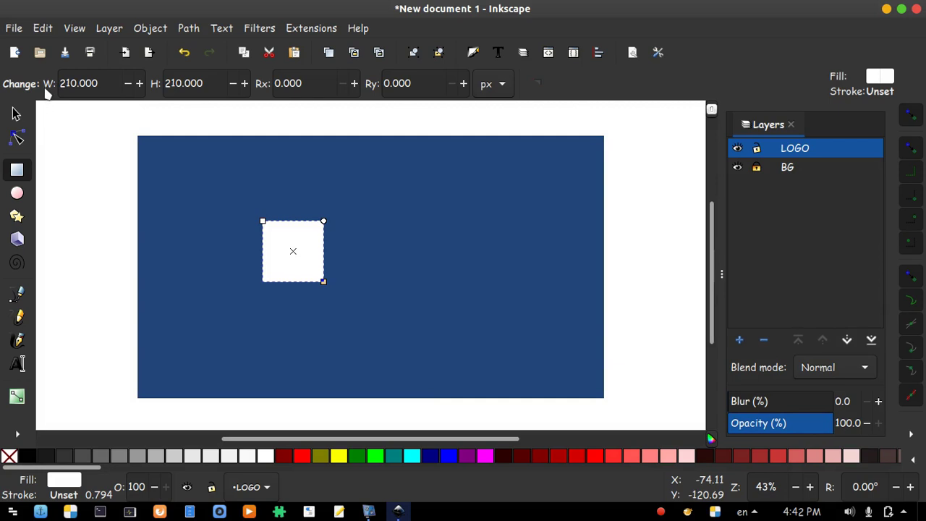
left_click(17, 114)
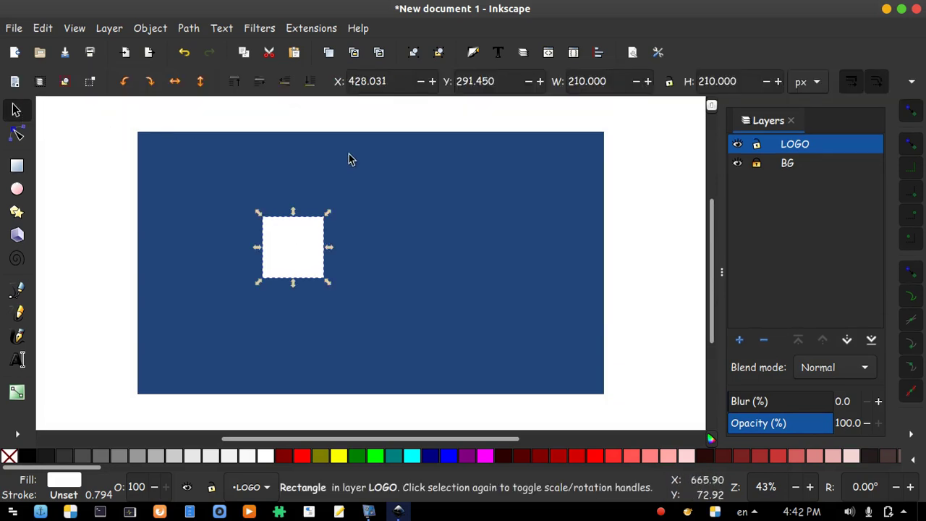
- Centre the white square on the page horizontally and vertically, aligning relative to Page
left_click(598, 52)
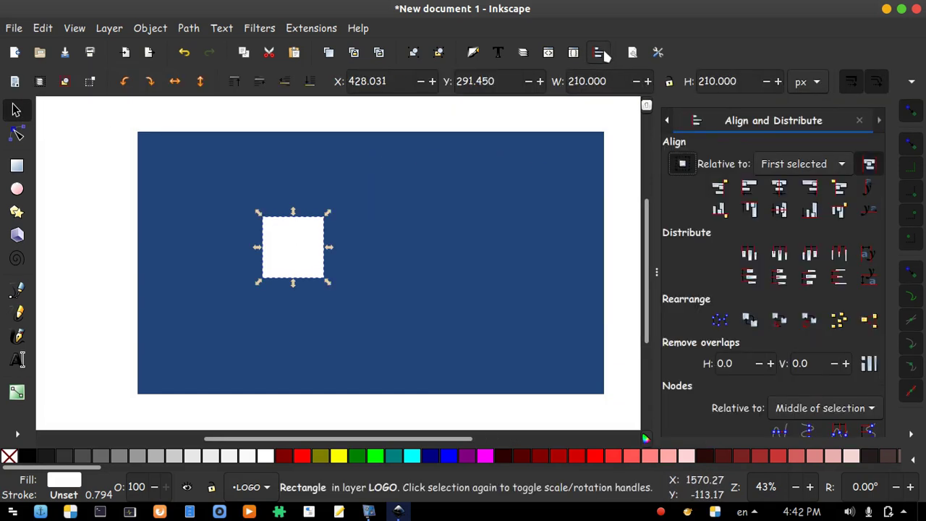
left_click(808, 165)
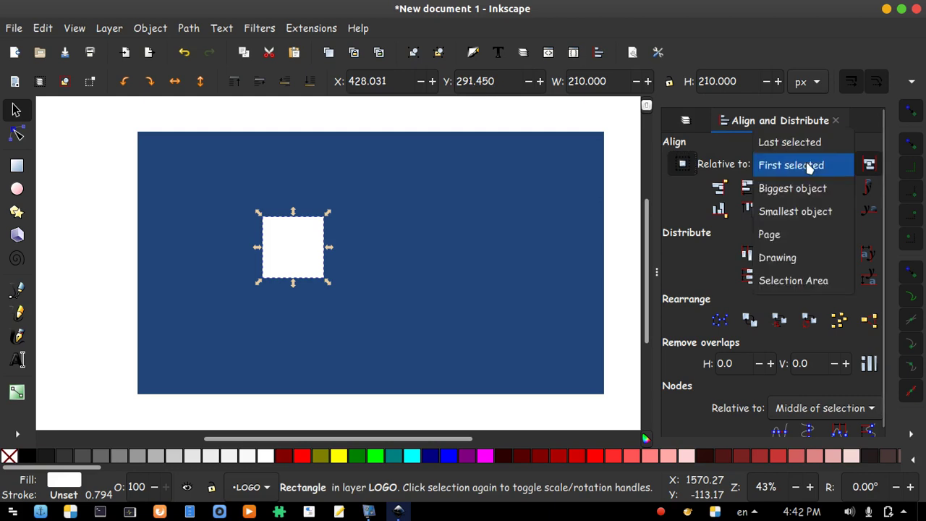
left_click(781, 234)
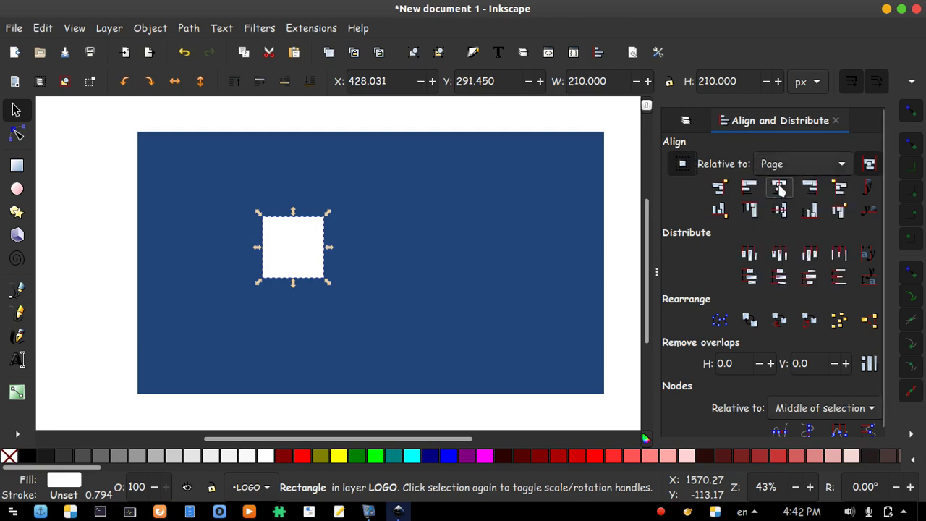
left_click(778, 187)
left_click(780, 210)
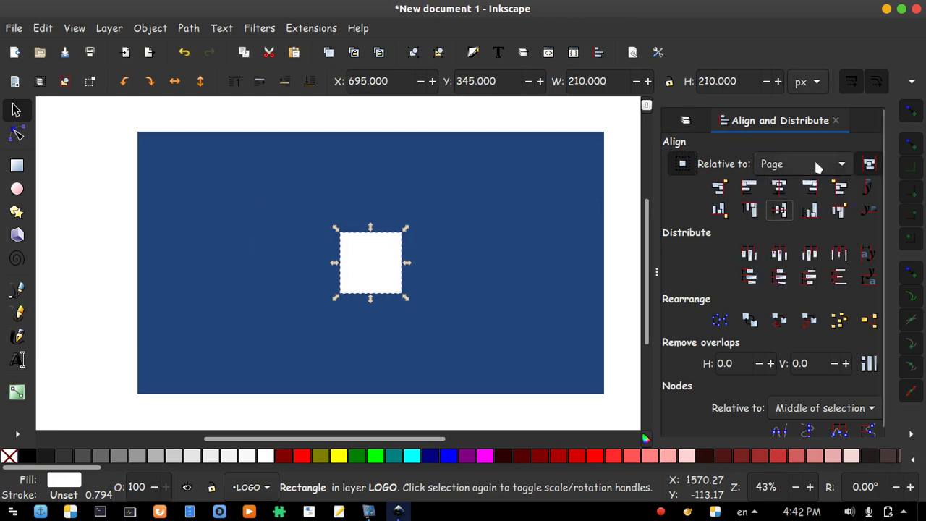
left_click(836, 120)
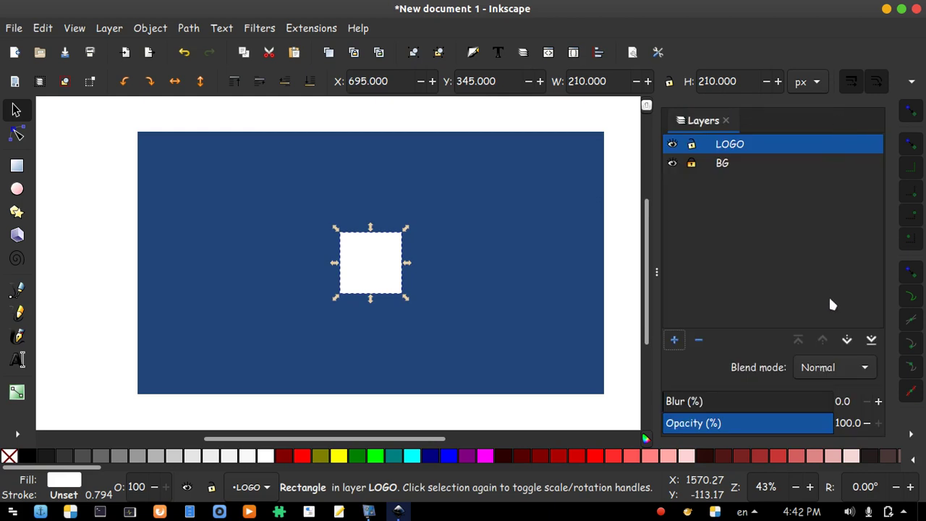
- Set the LOGO layer's opacity to 70%
double_click(833, 422)
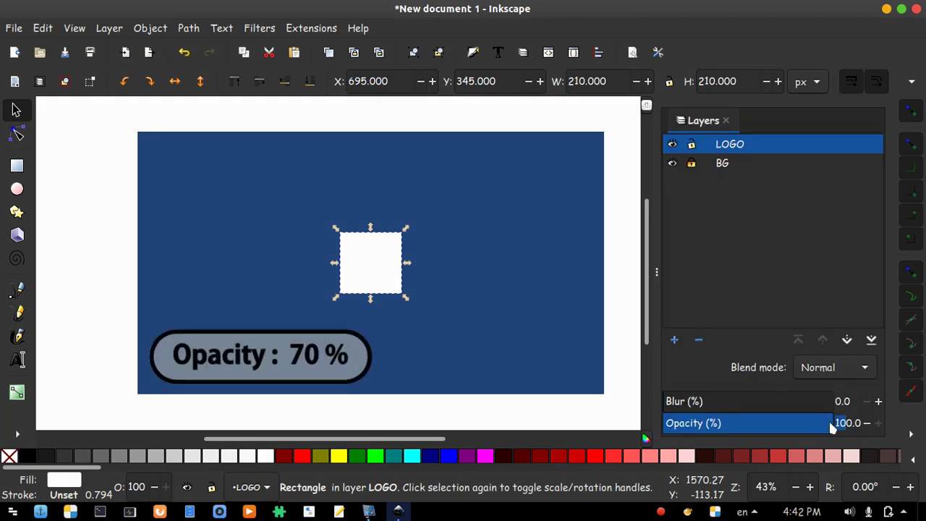
type("70")
key("Return")
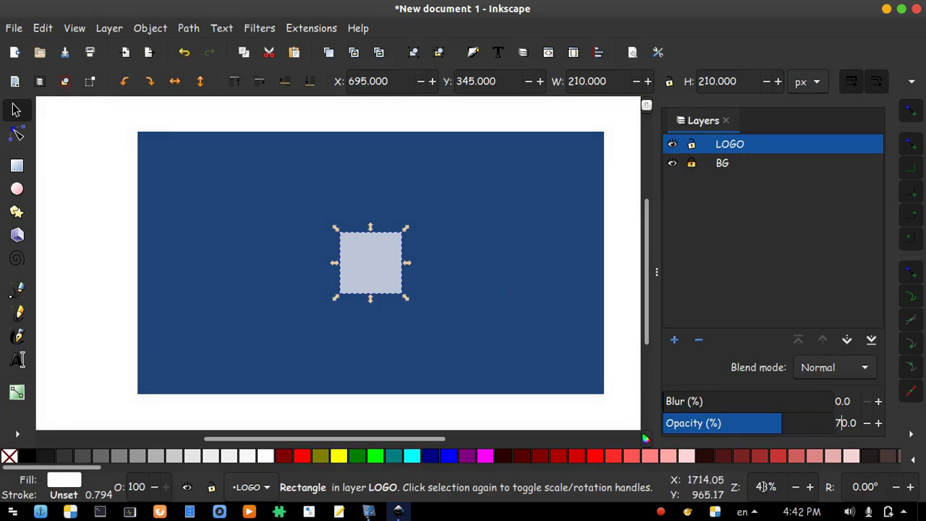
scroll(771, 488, "up", 4)
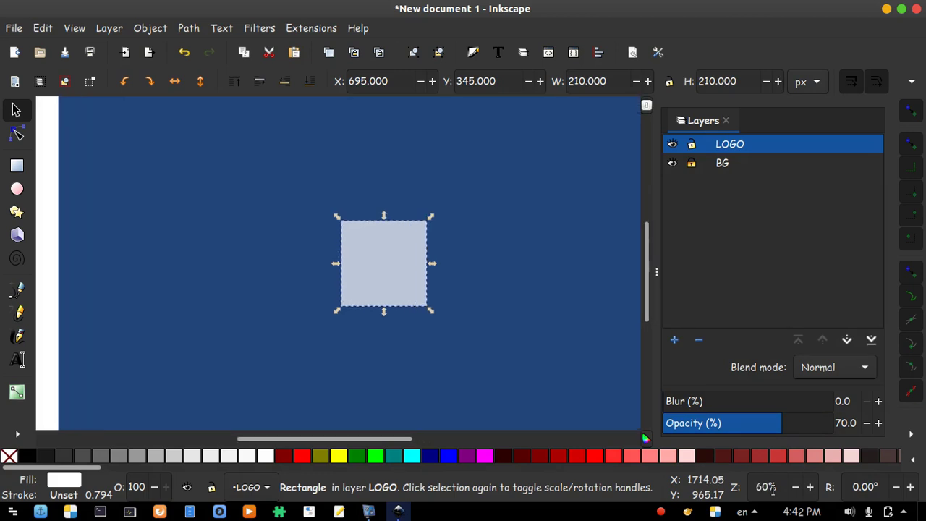
scroll(772, 489, "up", 3)
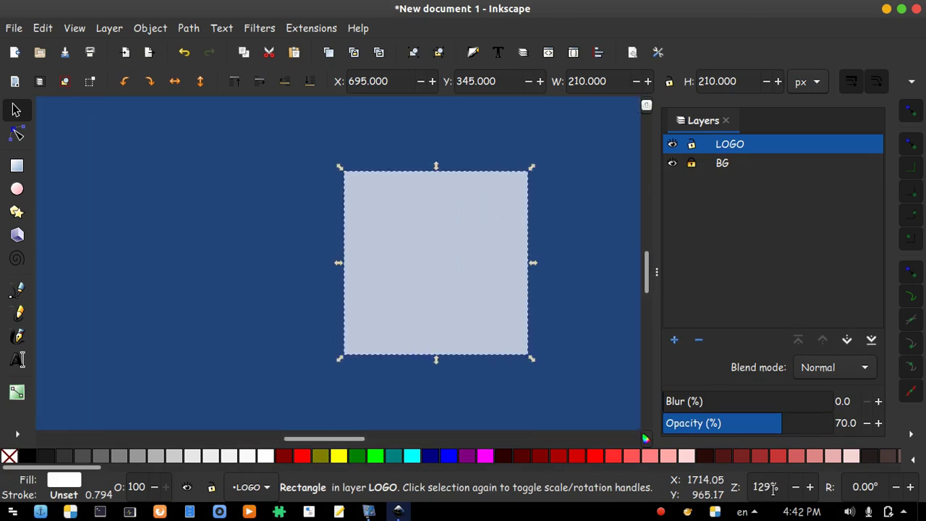
- Duplicate the square, move the copy aside, fill it red and resize it to 90 × 30 px
left_click(329, 52)
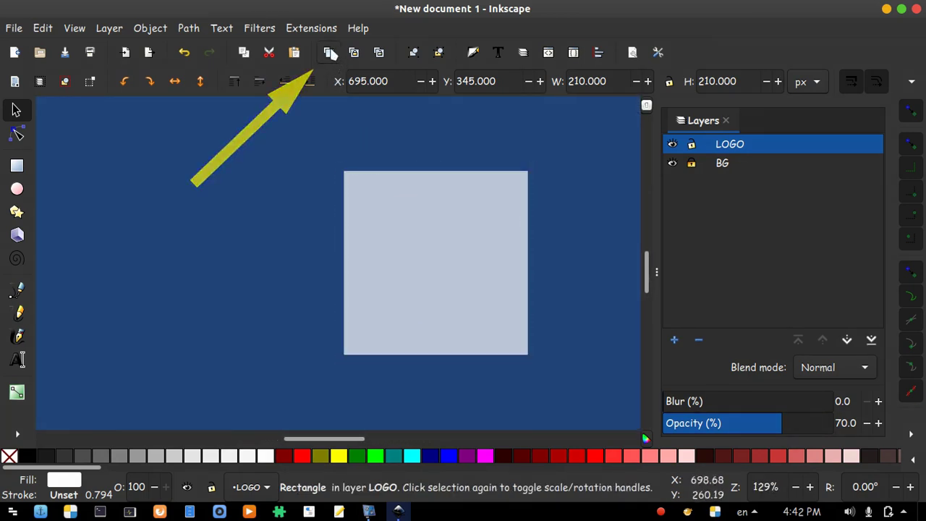
left_click_drag(527, 205, 265, 208)
left_click(303, 455)
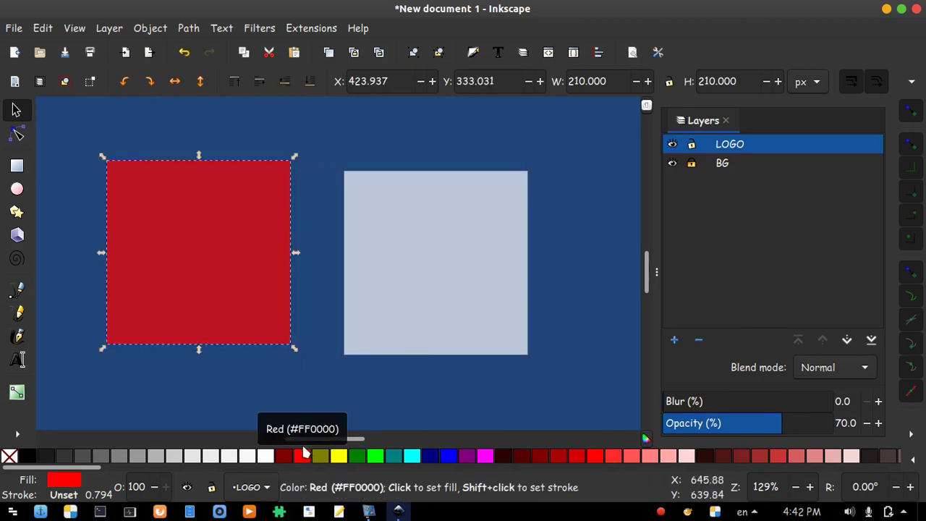
double_click(728, 81)
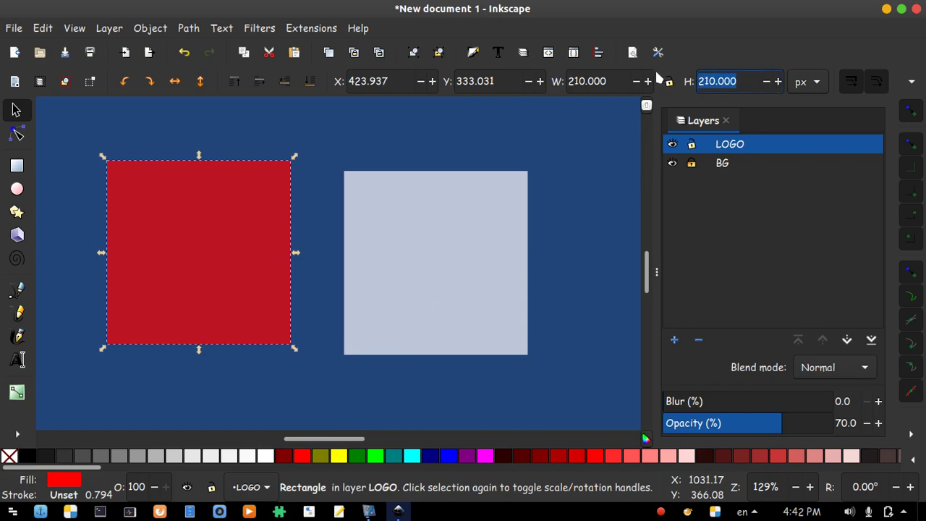
type("30")
key("Return")
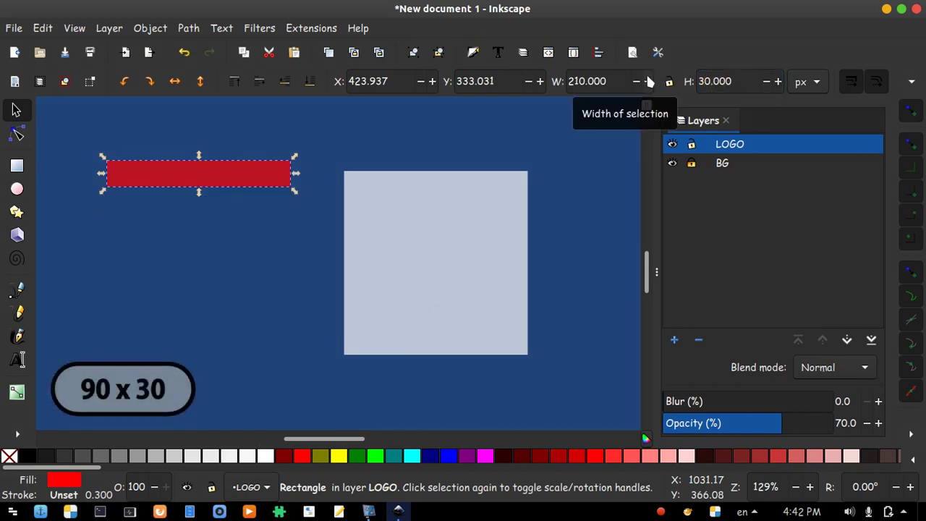
double_click(589, 81)
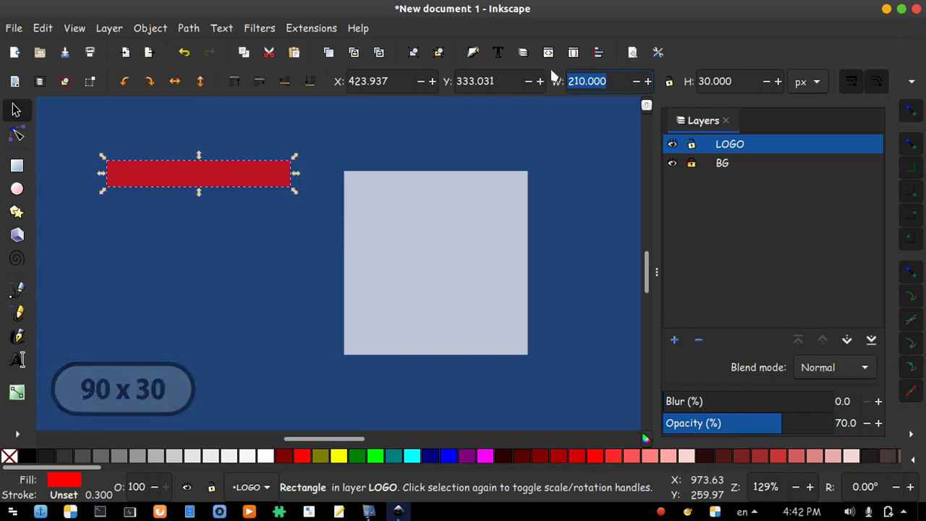
type("90")
key("Return")
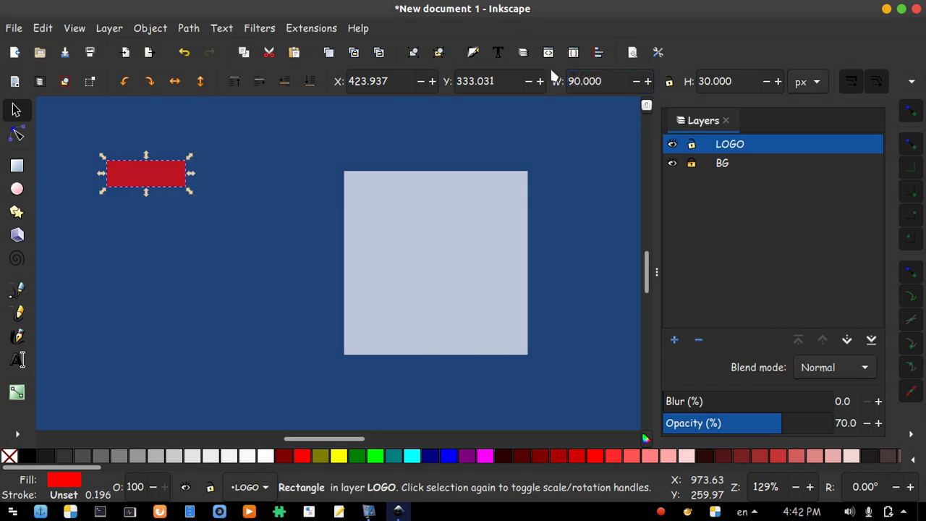
- Snap the red bar onto the square's top-left corner and duplicate it for the bottom corner
left_click_drag(140, 177, 369, 346)
key("ctrl+d")
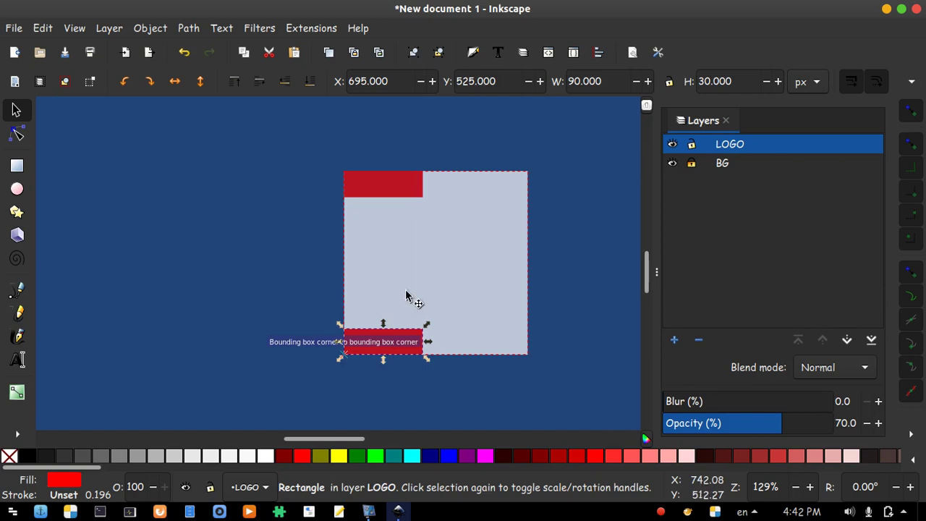
left_click(444, 269)
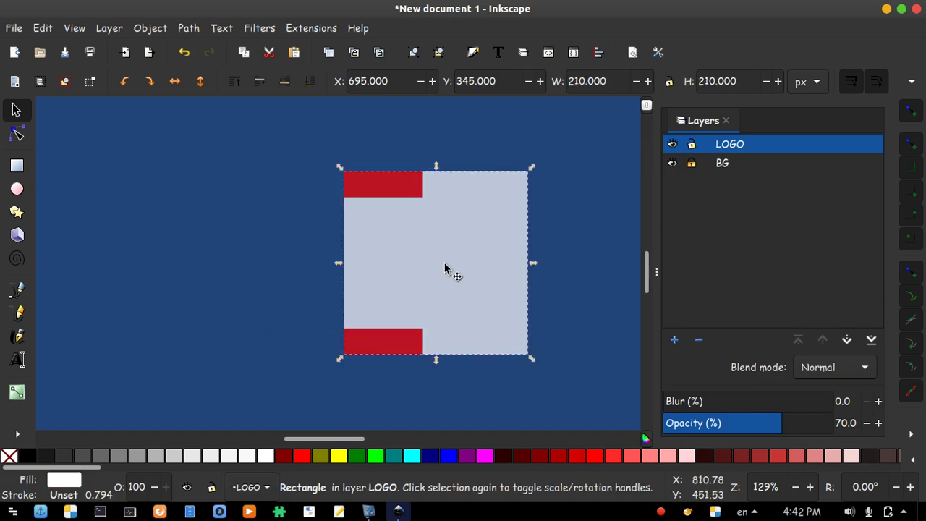
- Convert the square to a path and move both left corner nodes inward to the red bars' inner edges
left_click(17, 136)
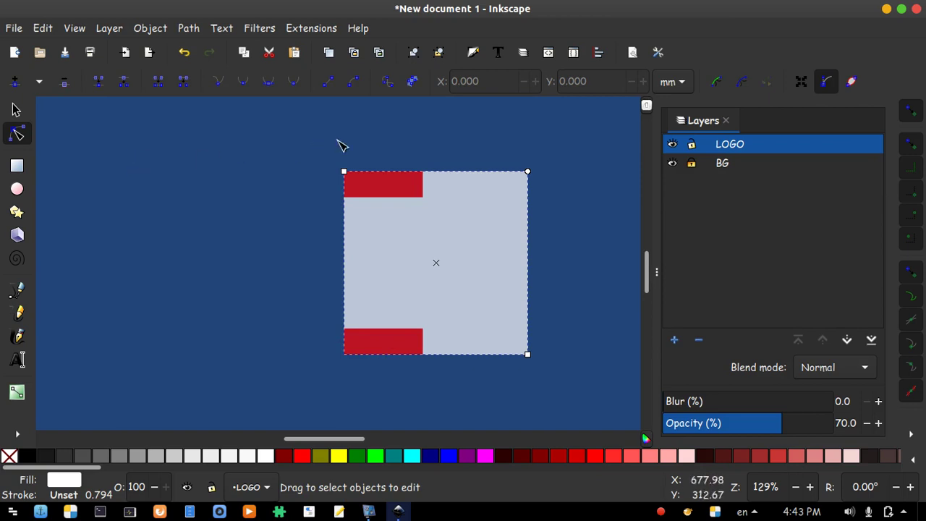
left_click(392, 80)
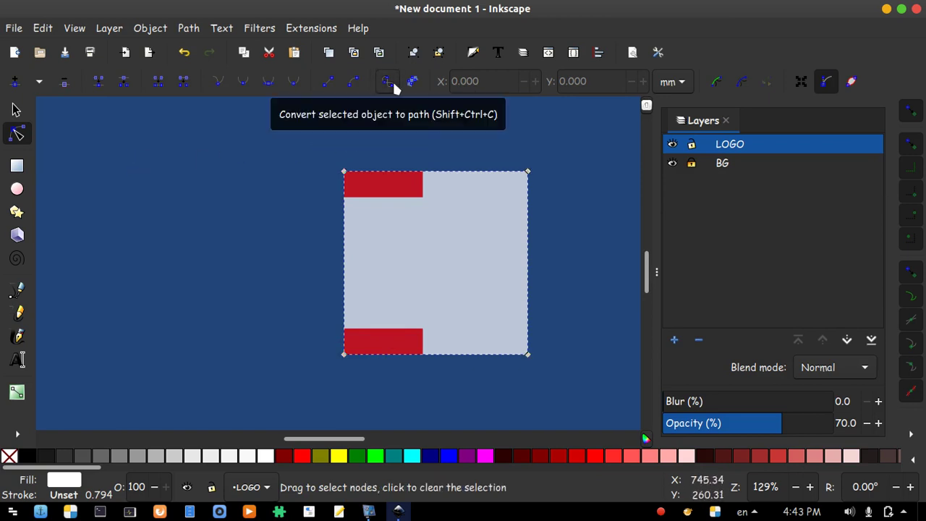
left_click_drag(345, 172, 347, 210)
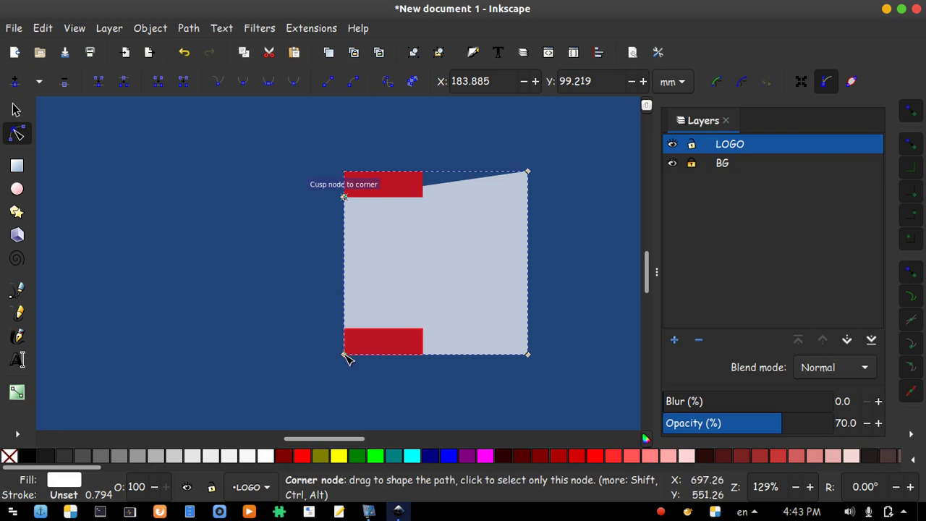
left_click_drag(344, 354, 350, 330)
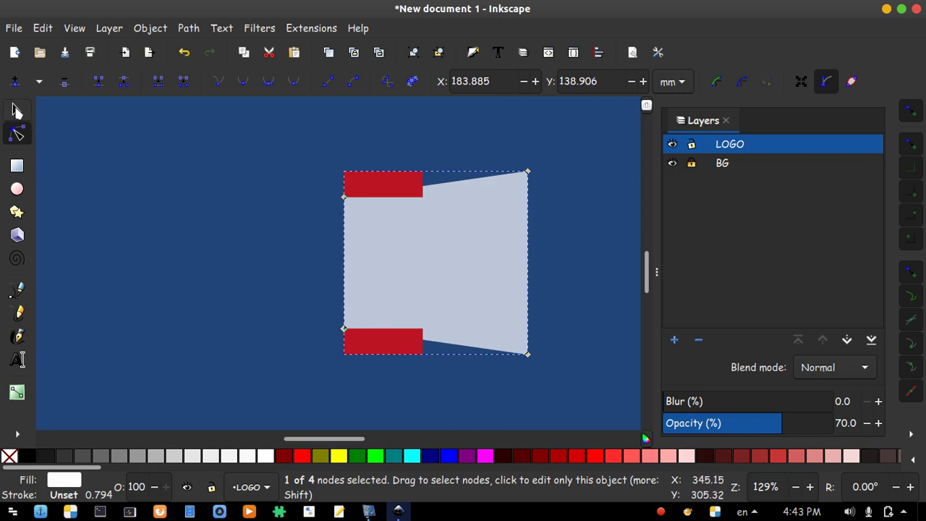
left_click(17, 110)
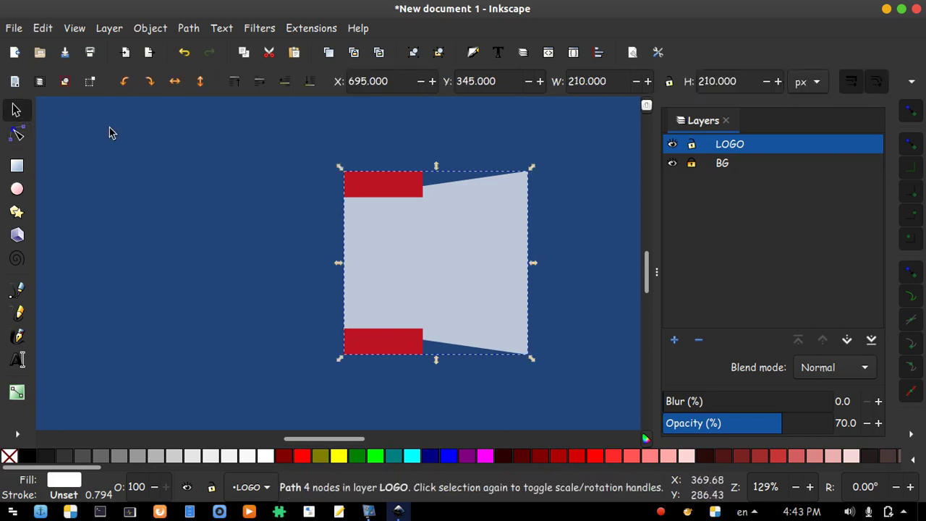
- Duplicate the top red bar, move the copy left, and resize it to 210×8 px
left_click(379, 186)
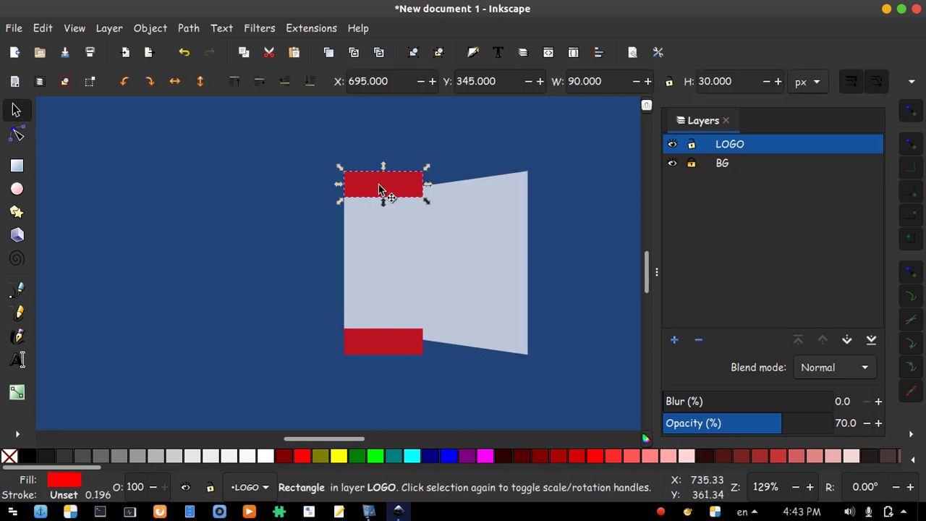
left_click(328, 52)
left_click_drag(397, 190, 223, 256)
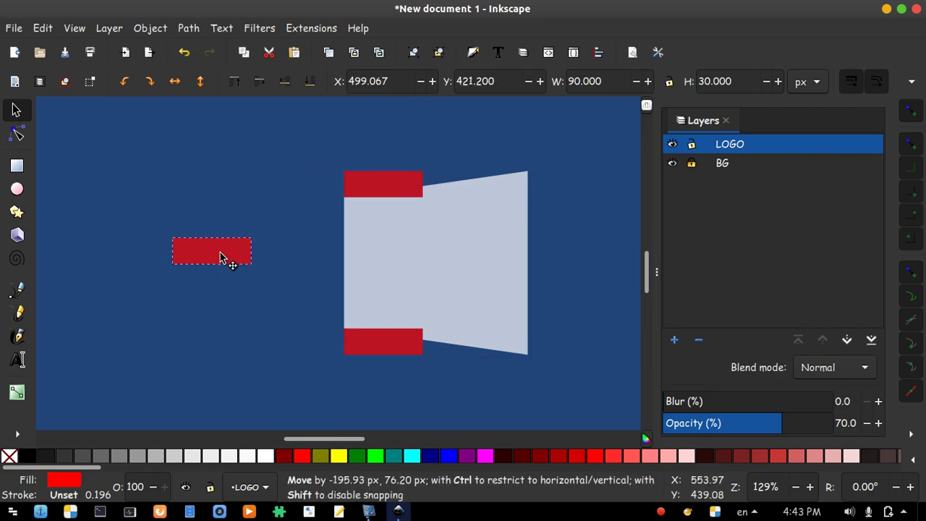
left_click_drag(732, 81, 681, 81)
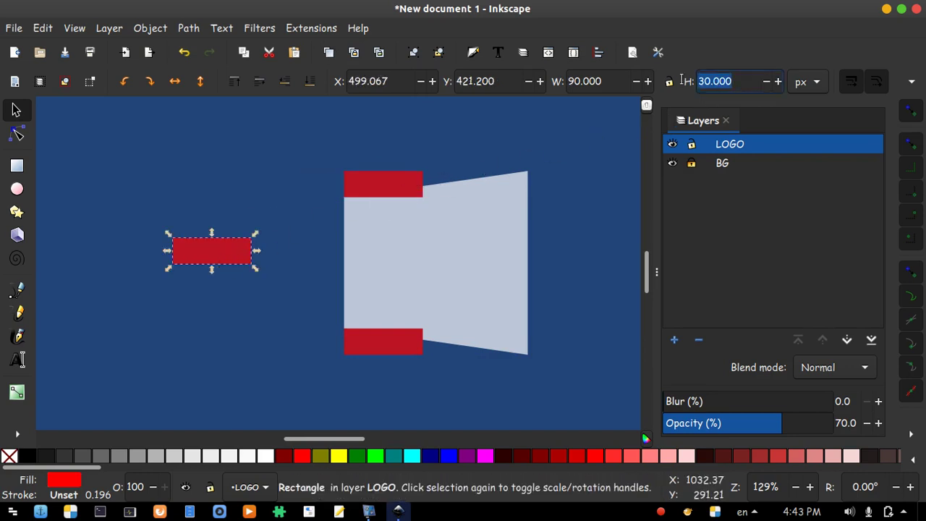
type("8")
key("Return")
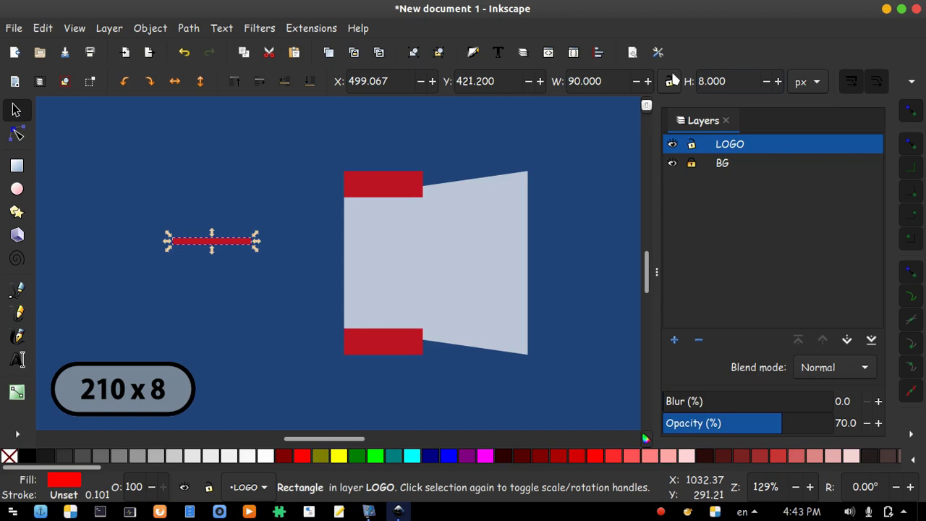
left_click_drag(604, 81, 559, 67)
type("210")
key("Return")
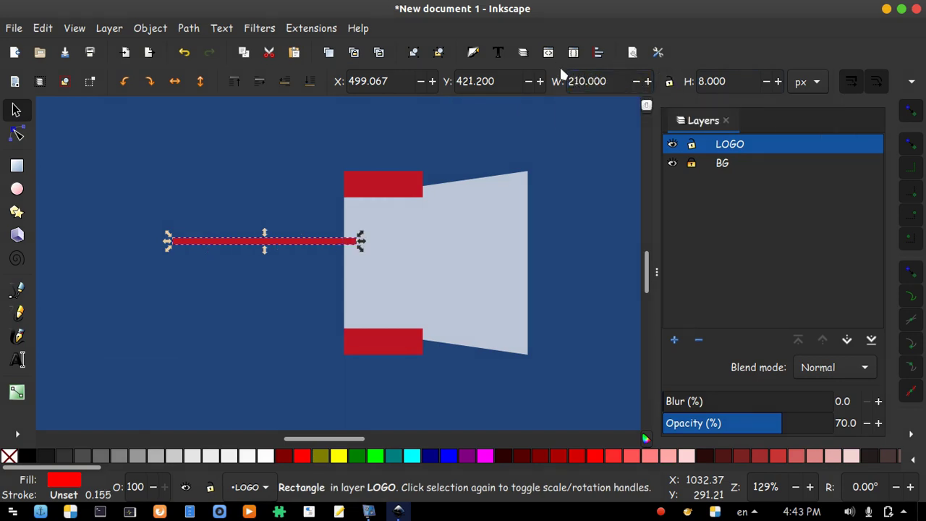
left_click(496, 228)
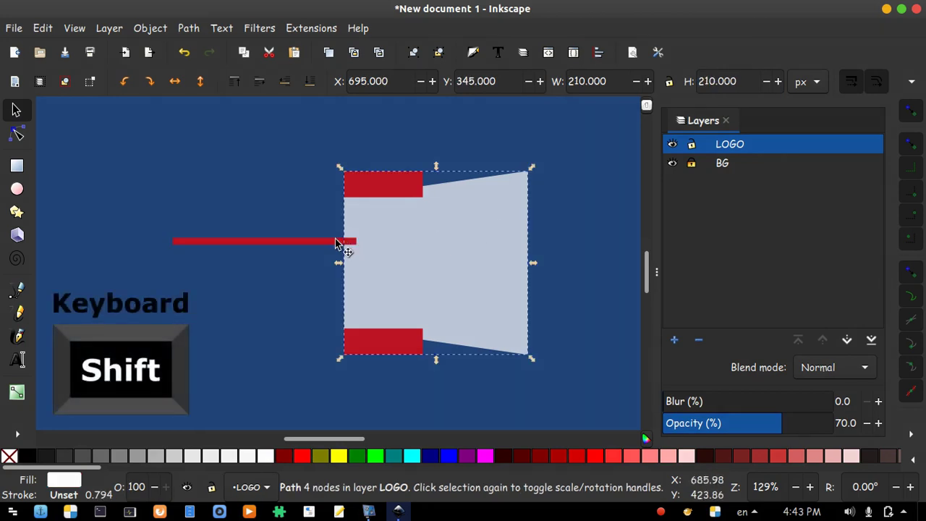
- Center the thin red bar on the trapezoid in both axes, relative to the first selected object
left_click(308, 244, "shift")
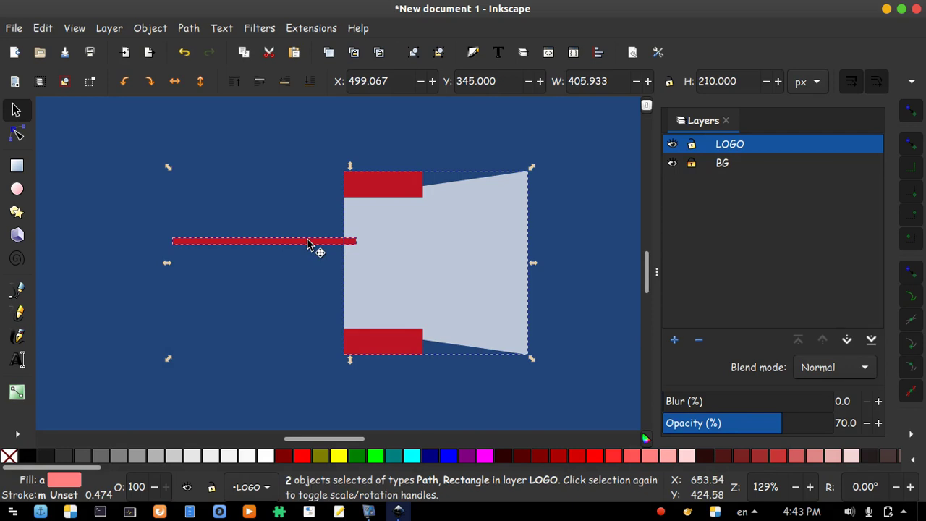
left_click(600, 59)
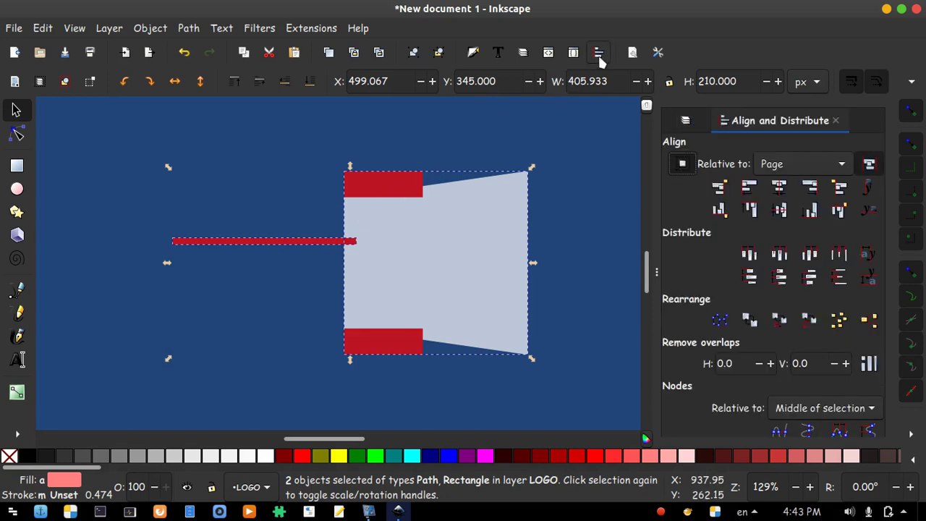
left_click(820, 164)
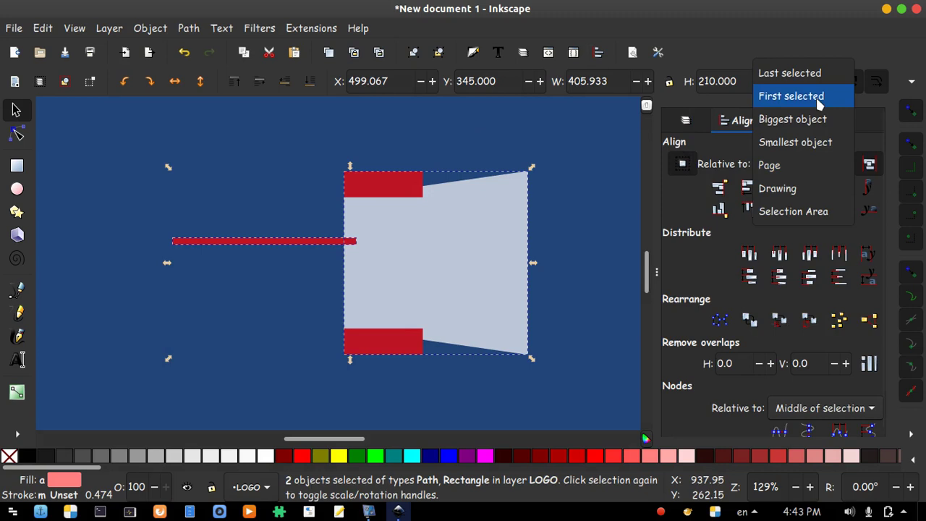
left_click(818, 103)
left_click(779, 186)
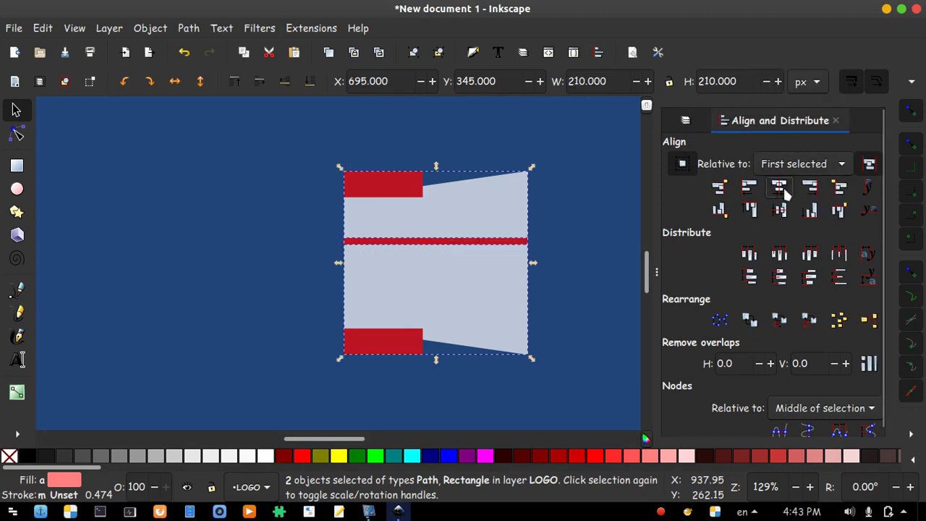
left_click(780, 210)
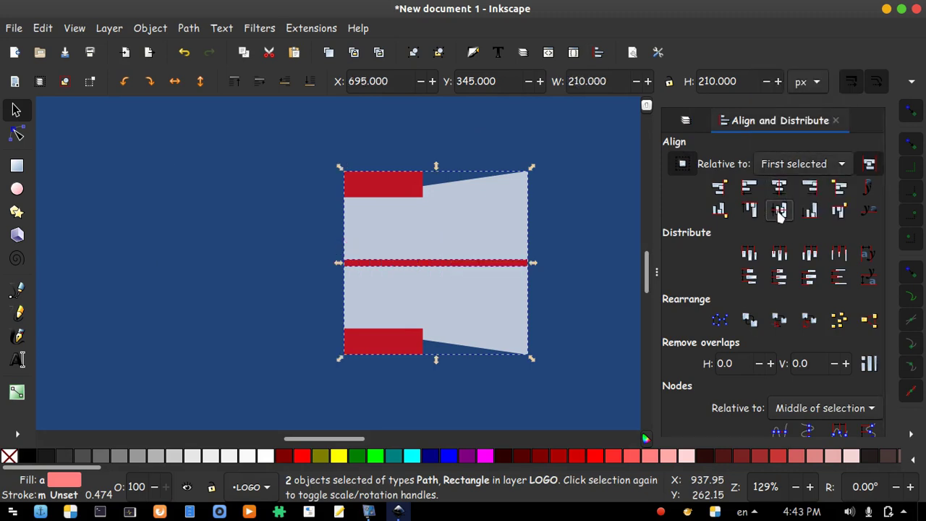
- Subtract the bar from the trapezoid with Path > Difference
left_click(835, 120)
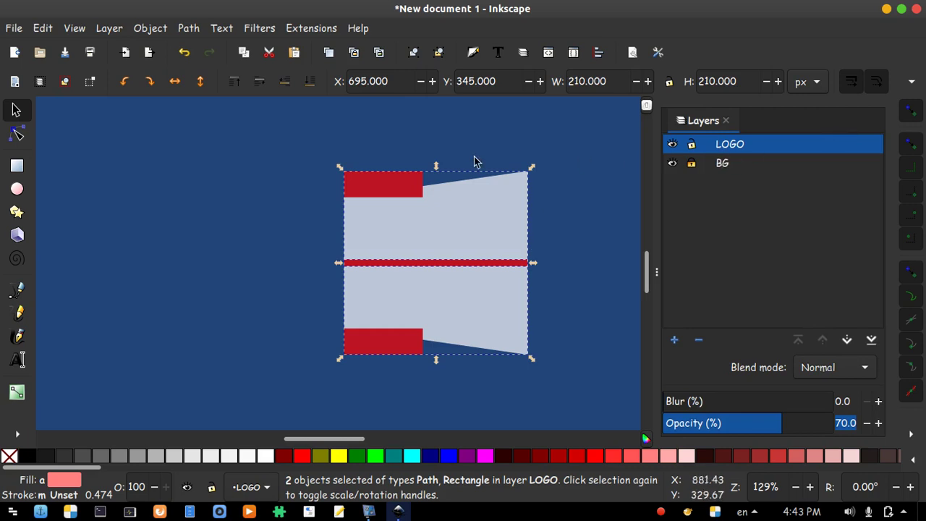
left_click(188, 29)
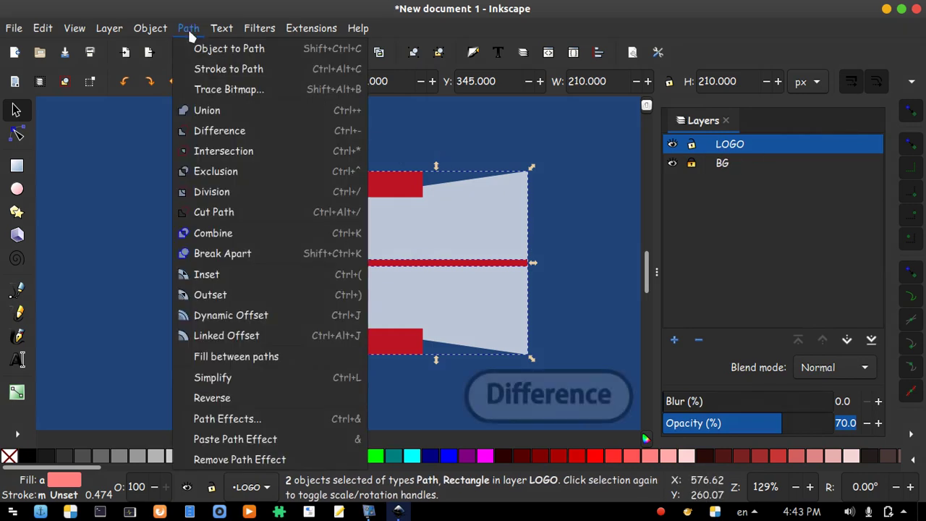
left_click(199, 131)
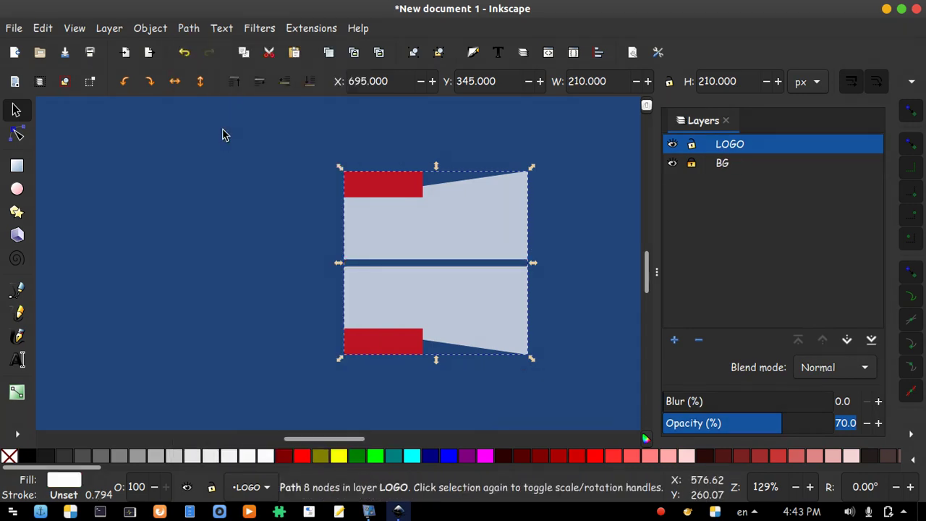
- Duplicate a red rectangle and resize the copy to 8 px wide by 210 px tall
left_click(375, 189)
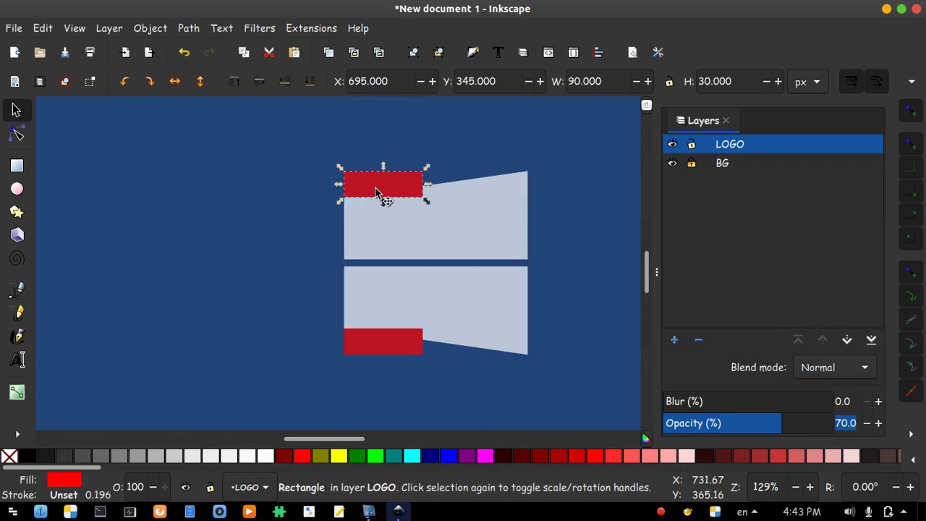
left_click(328, 52)
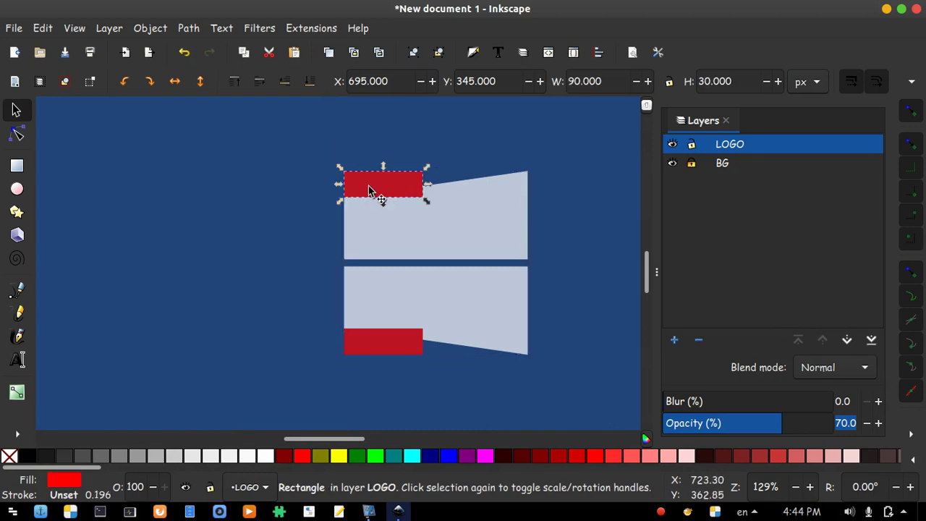
left_click_drag(372, 186, 226, 225)
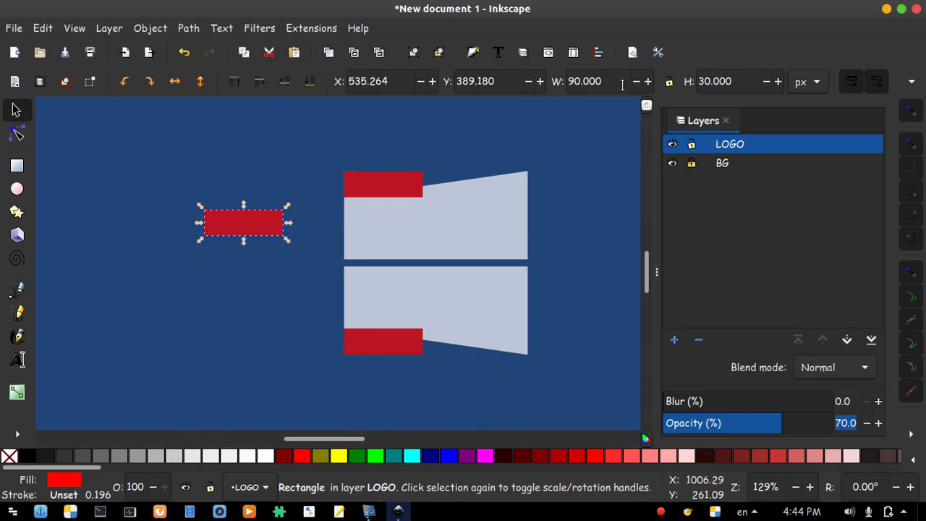
left_click(558, 78)
type("8")
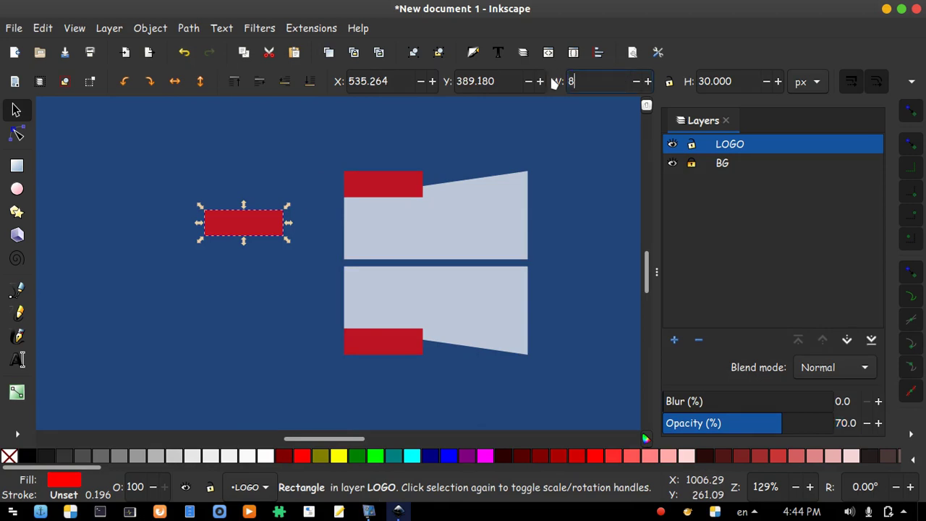
key("Return")
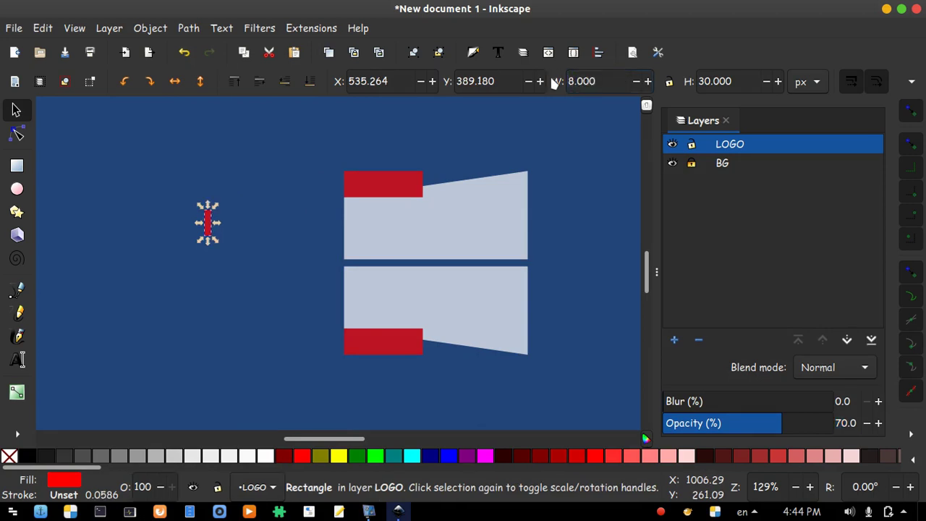
left_click(711, 80)
type("210")
key("Return")
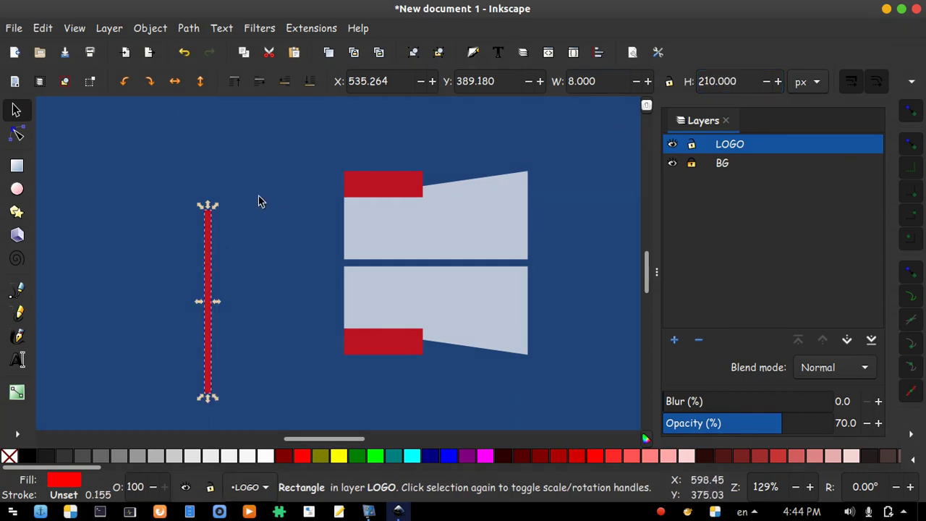
- Place the thin bar at the logo's centre and subtract it with Path > Difference
left_click_drag(207, 229, 405, 174)
scroll(434, 189, "up", 4, "ctrl")
scroll(357, 152, "down", 3, "ctrl")
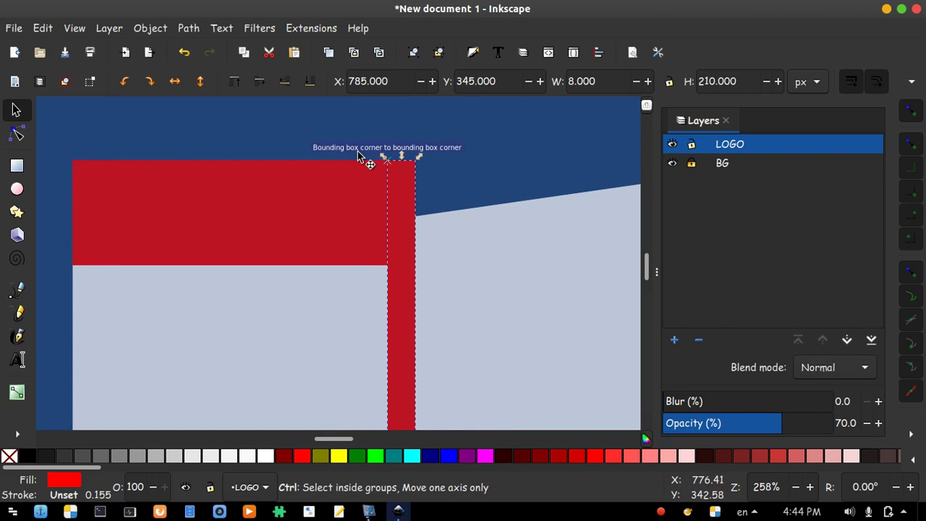
left_click(394, 237)
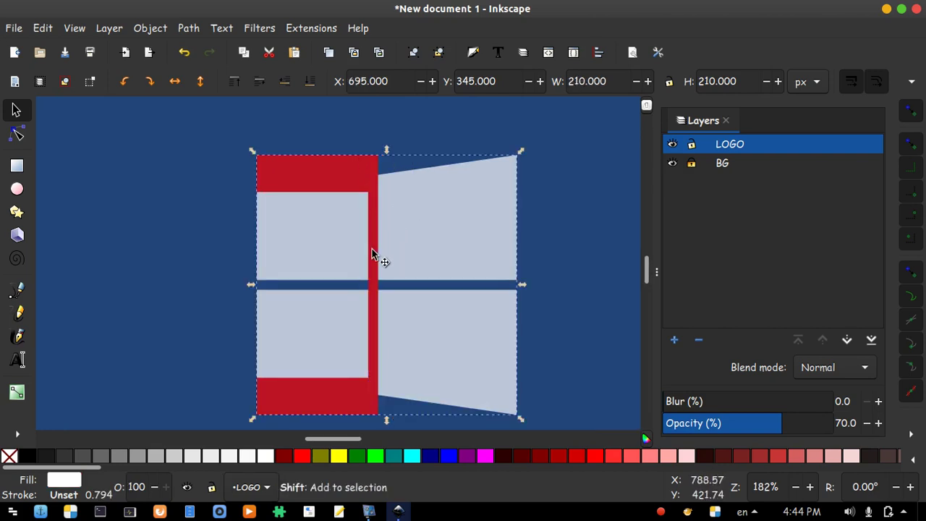
left_click(373, 256, "shift")
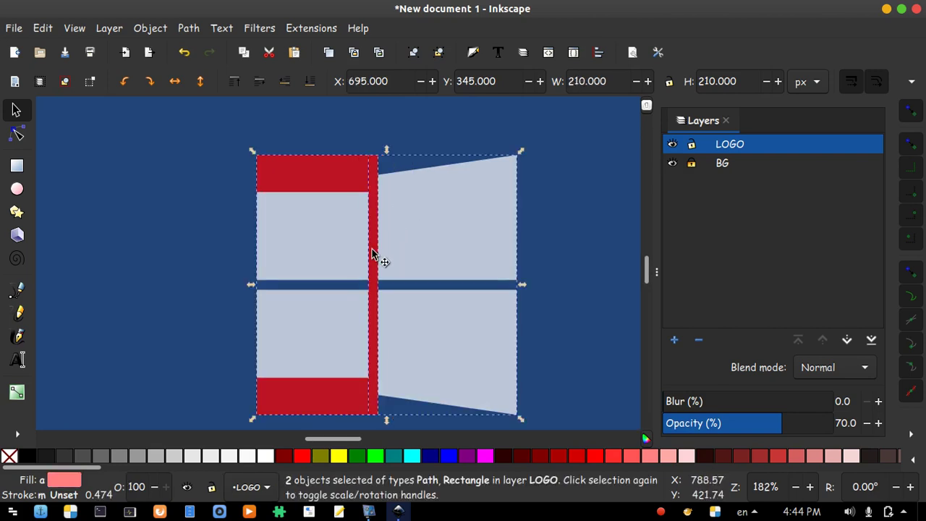
left_click(189, 29)
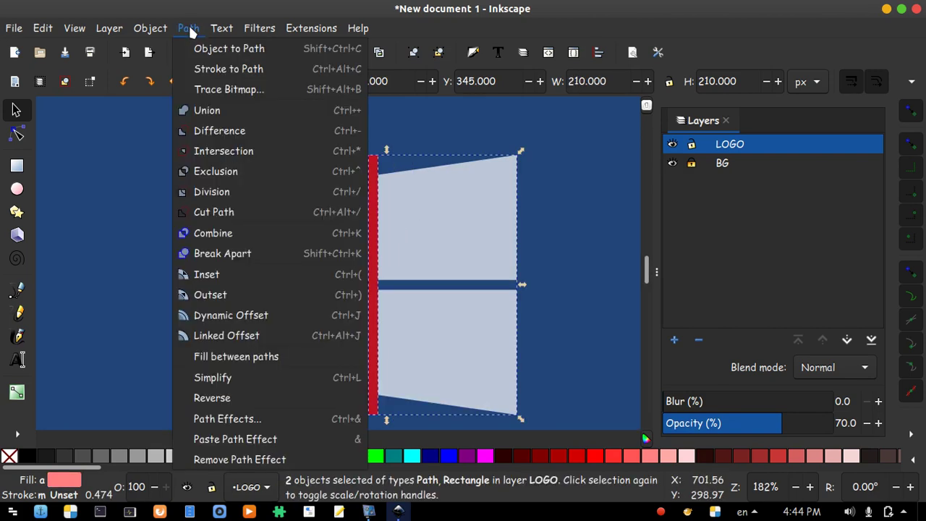
left_click(204, 130)
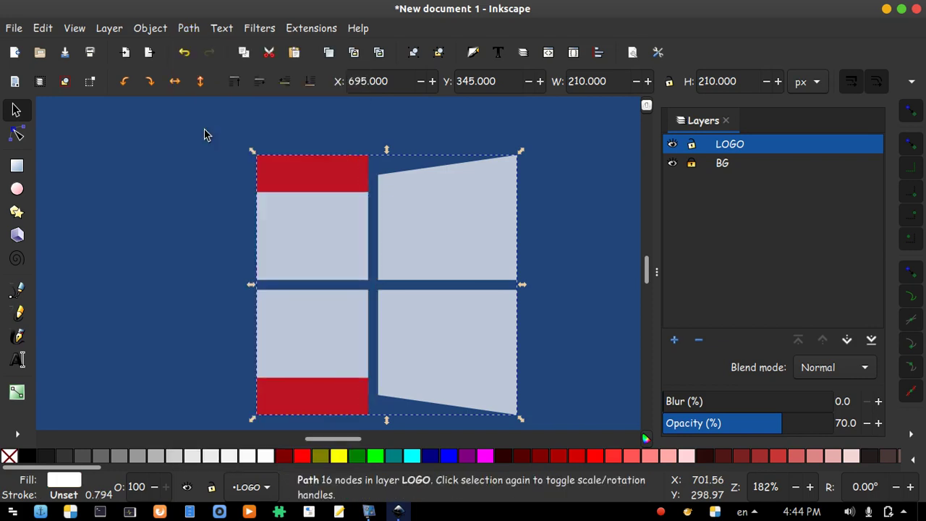
left_click(204, 134)
- Drag both red helper rectangles off the logo, delete them, and fit the page in view
left_click_drag(304, 182, 148, 210)
left_click_drag(286, 386, 112, 249)
key("Delete")
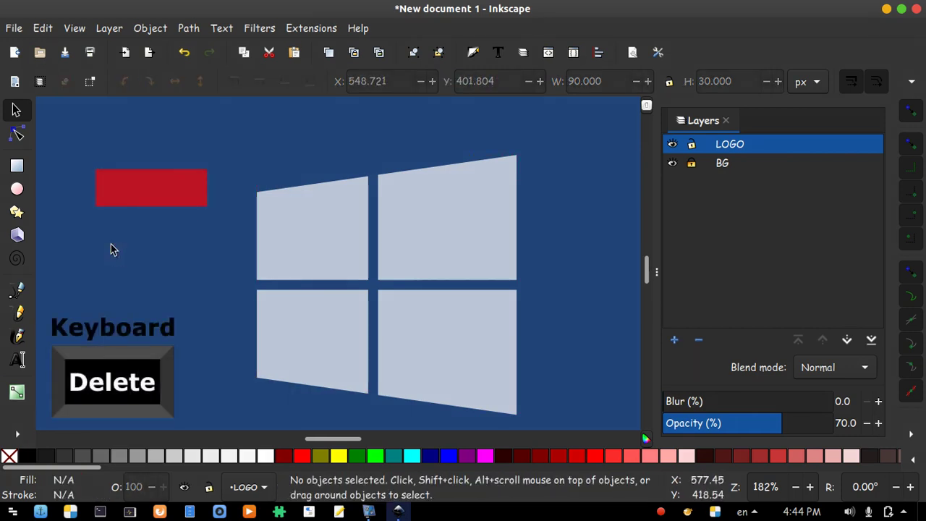
left_click(123, 197)
key("Delete")
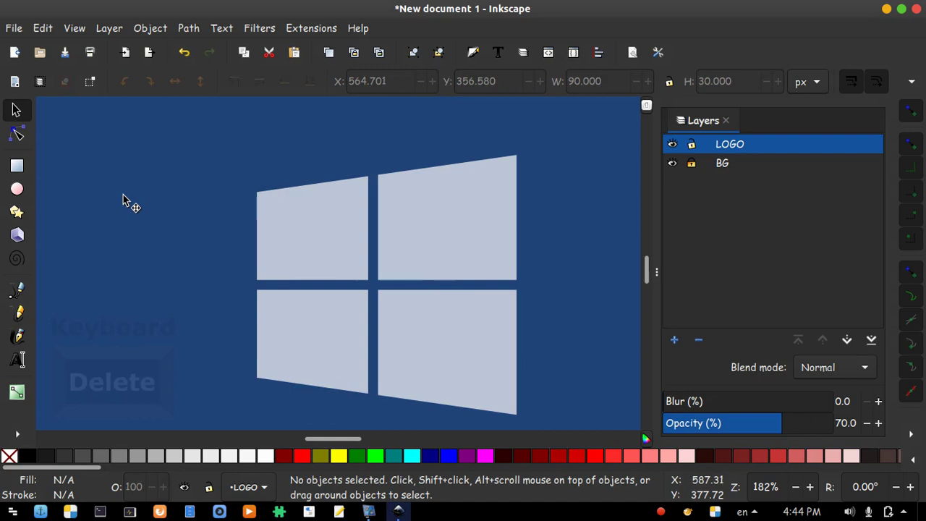
key("5")
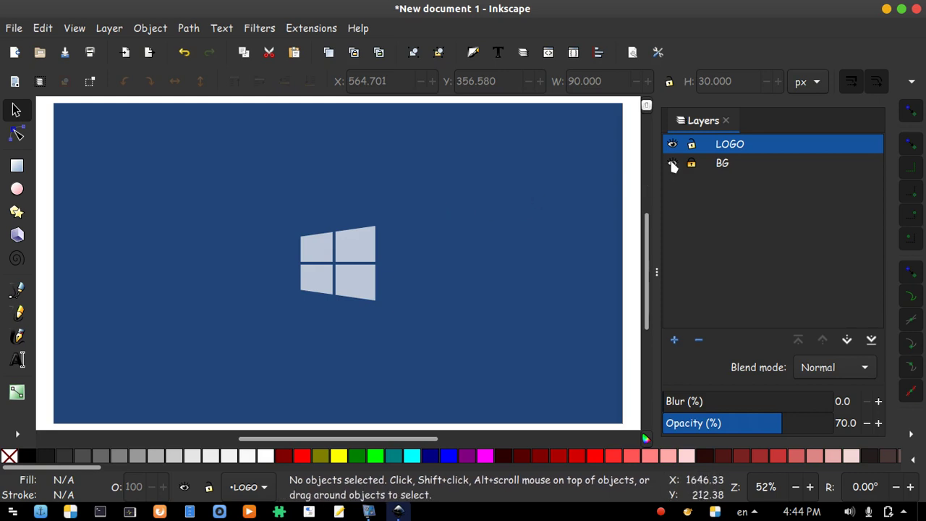
- Lock LOGO, add a layer named LNGSHDW above BG, and set its opacity to 60
left_click(691, 145)
left_click(723, 166)
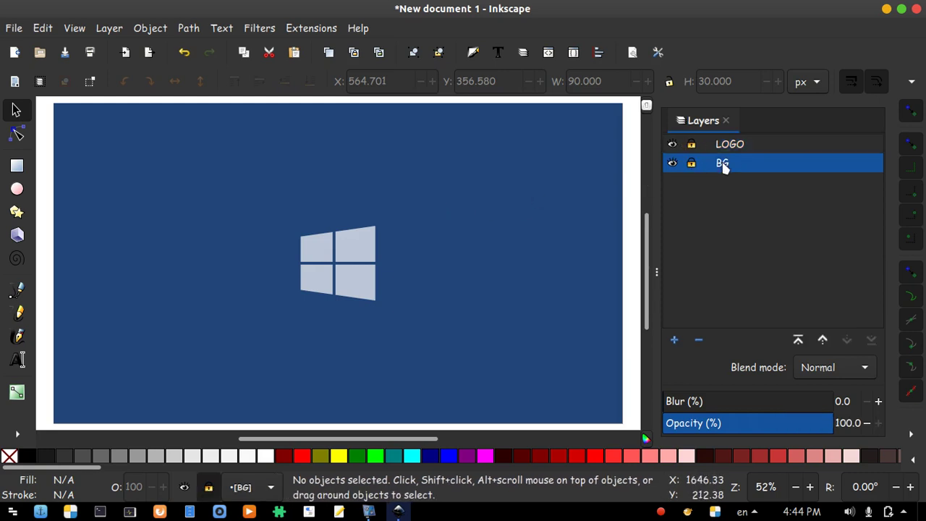
left_click(674, 340)
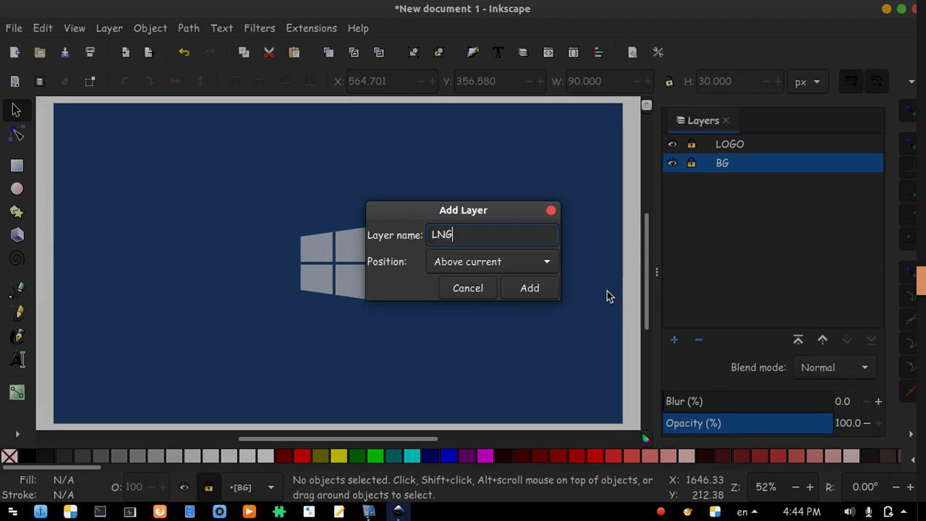
type("LNGSHDW")
key("Return")
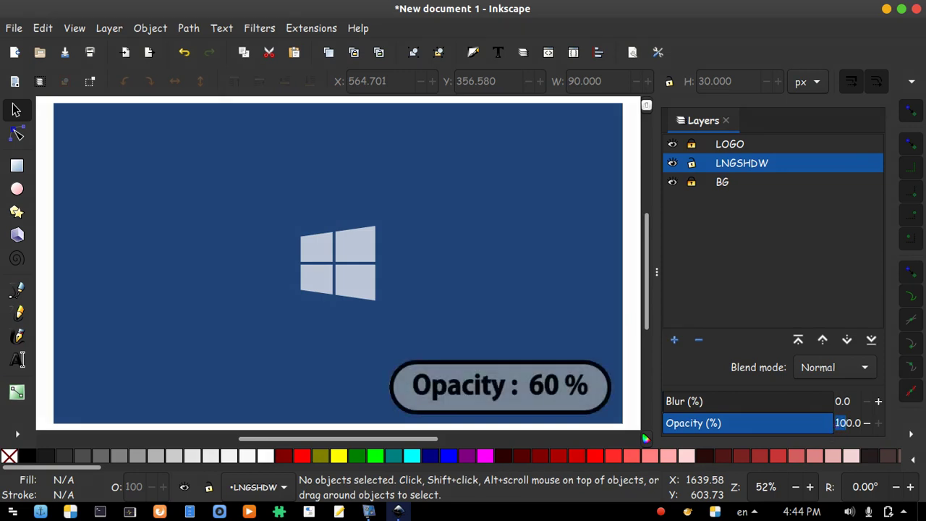
type("60")
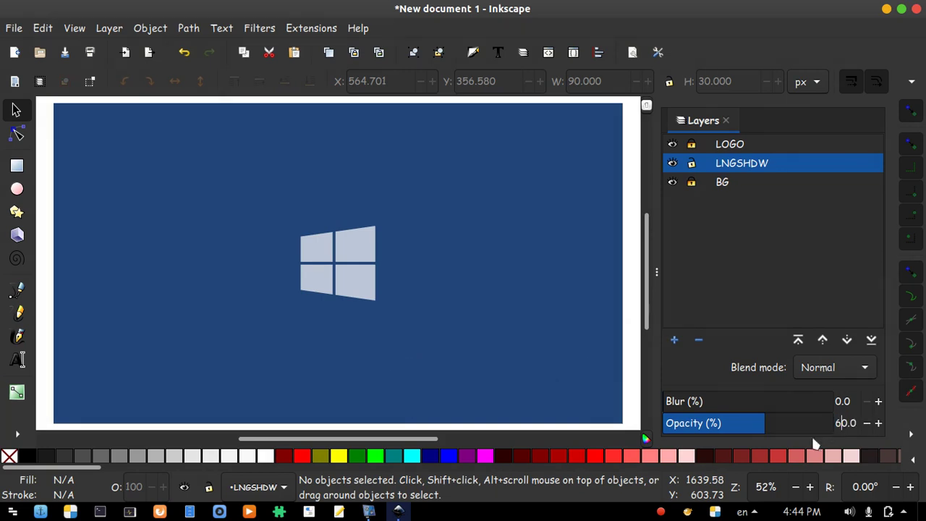
- Draw a black-filled rectangle at the lower left of the page
left_click(17, 166)
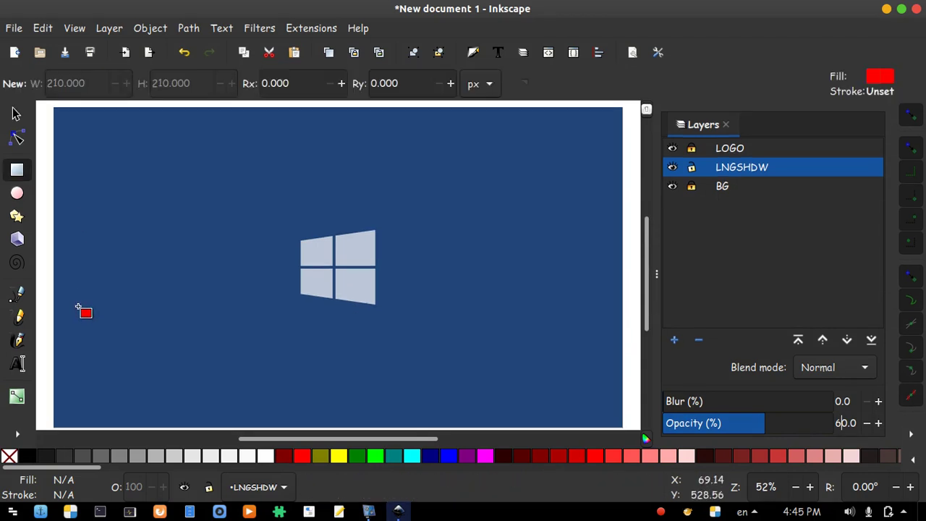
left_click(28, 456)
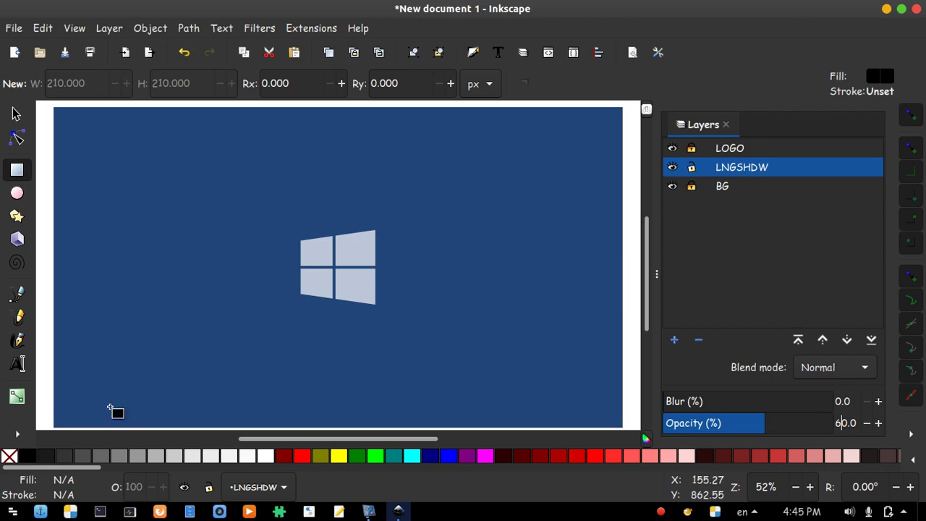
left_click_drag(104, 285, 253, 383)
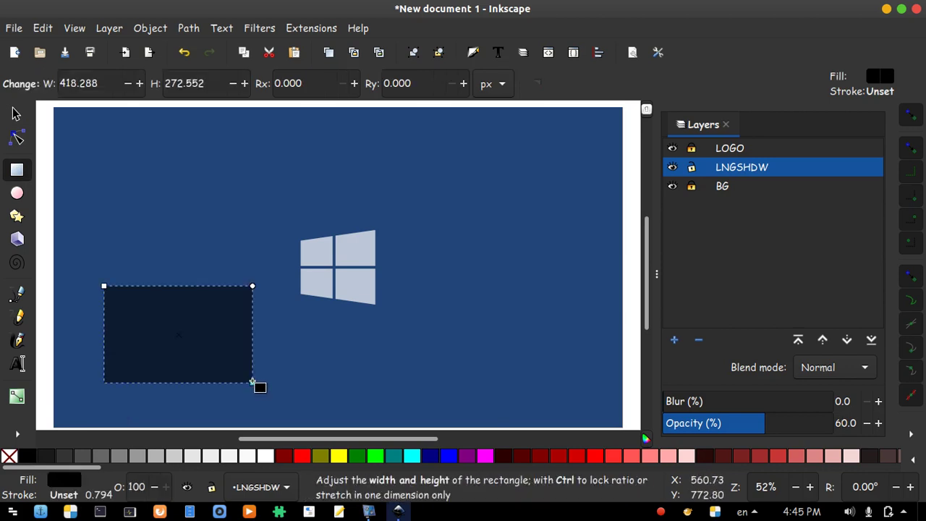
- Resize the black rectangle to 600×225 px and move it toward the logo
left_click_drag(209, 84, 162, 83)
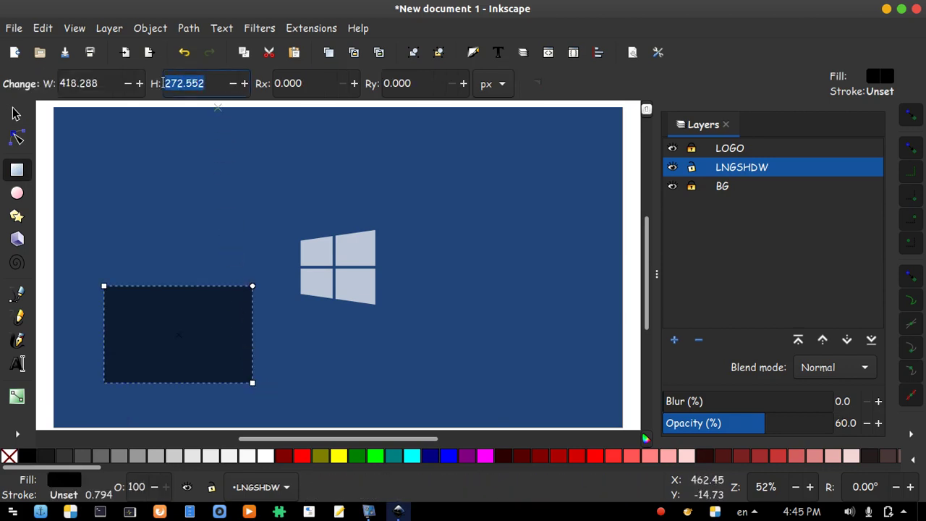
type("225")
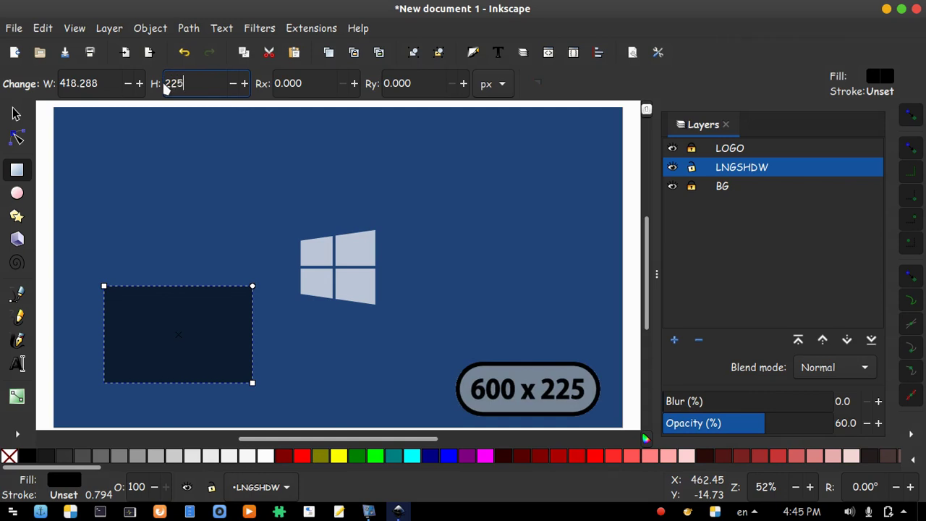
key("Return")
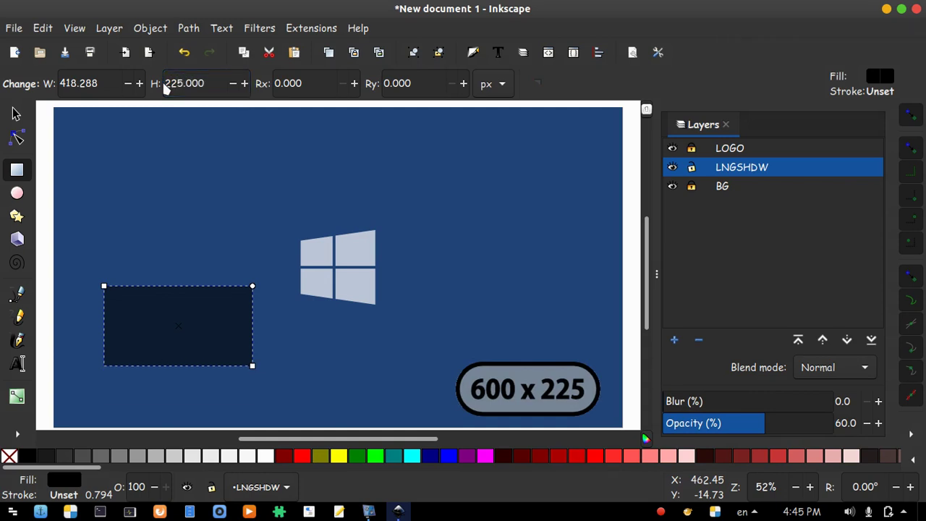
left_click_drag(114, 80, 77, 81)
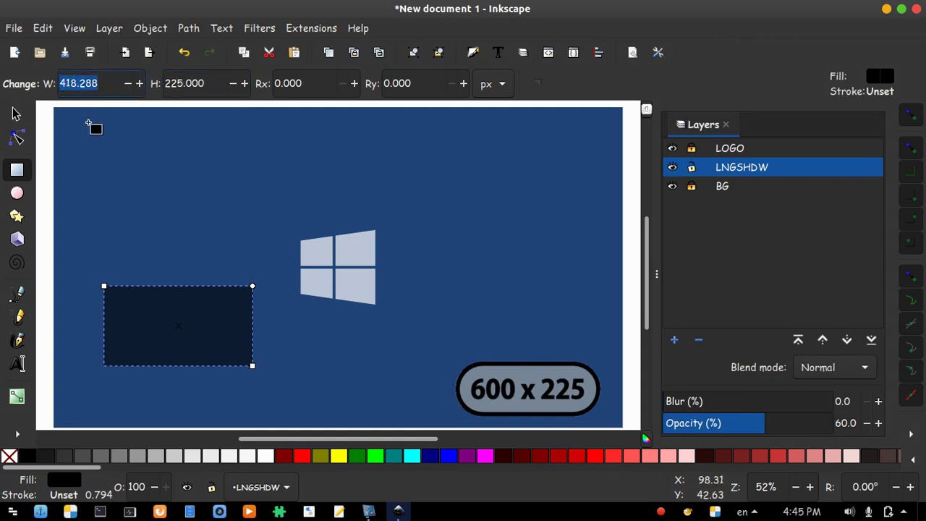
type("6")
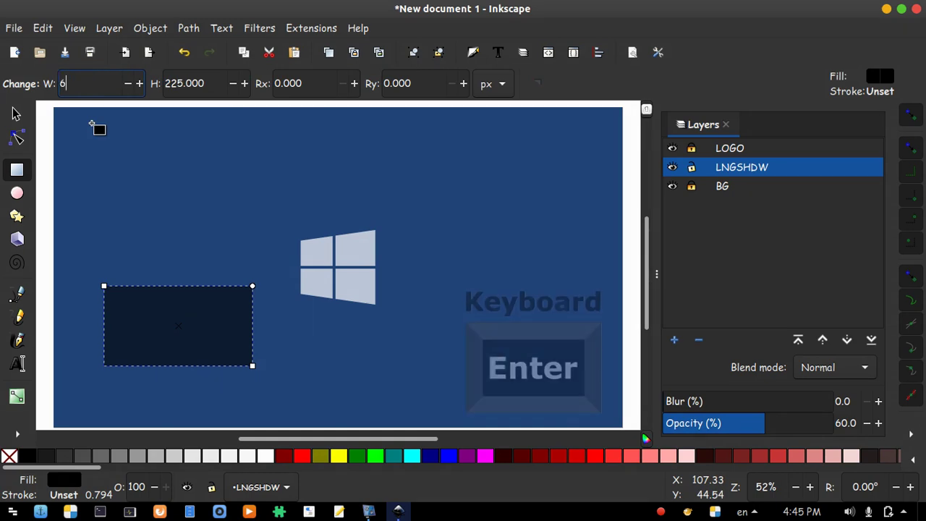
type("00")
key("Return")
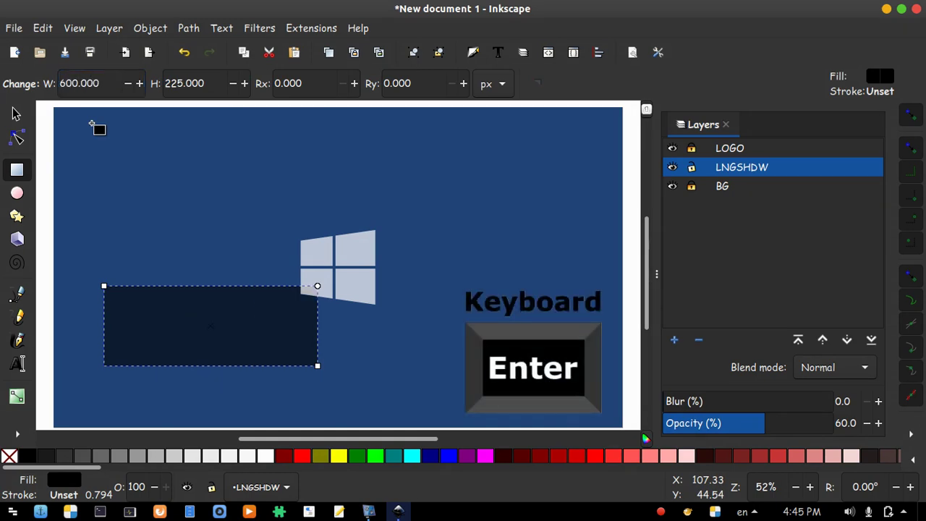
left_click(15, 116)
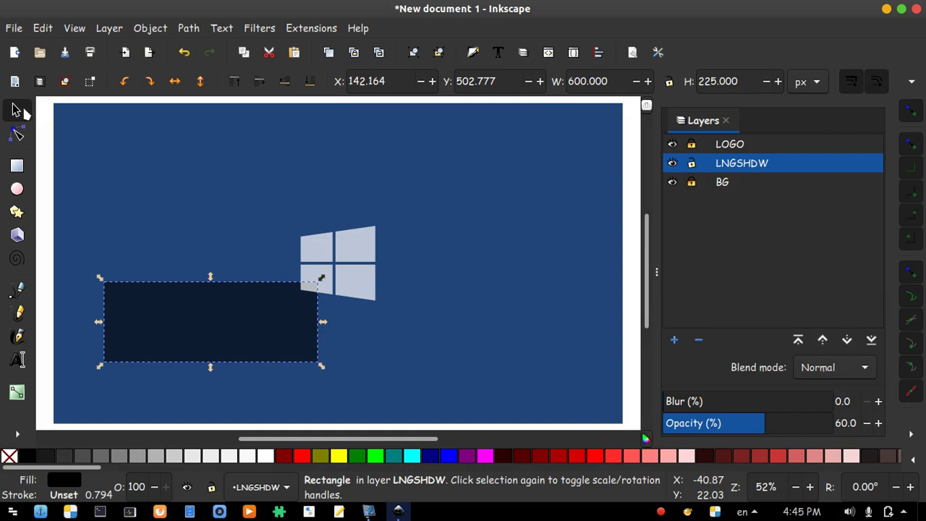
left_click_drag(285, 351, 590, 409)
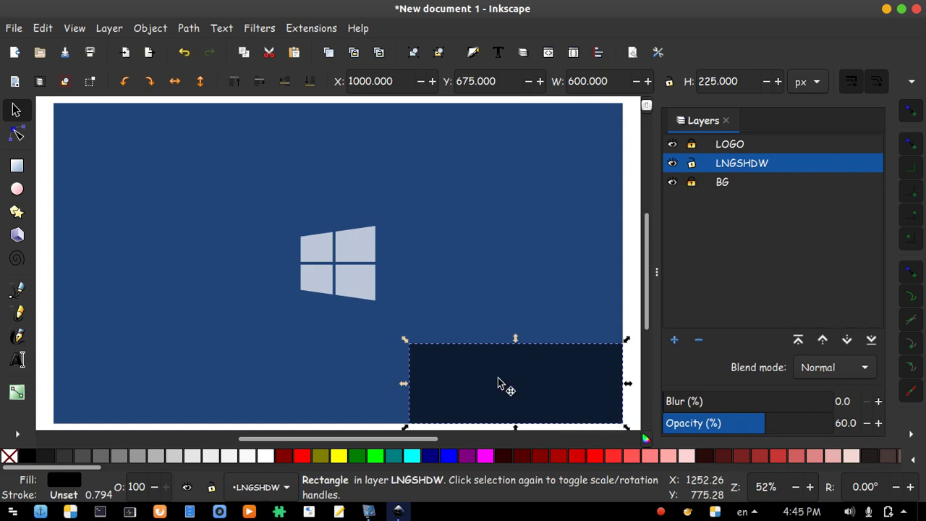
- Convert the rectangle to a path and snap its left nodes to the logo's top-left and bottom-left corners
left_click(17, 135)
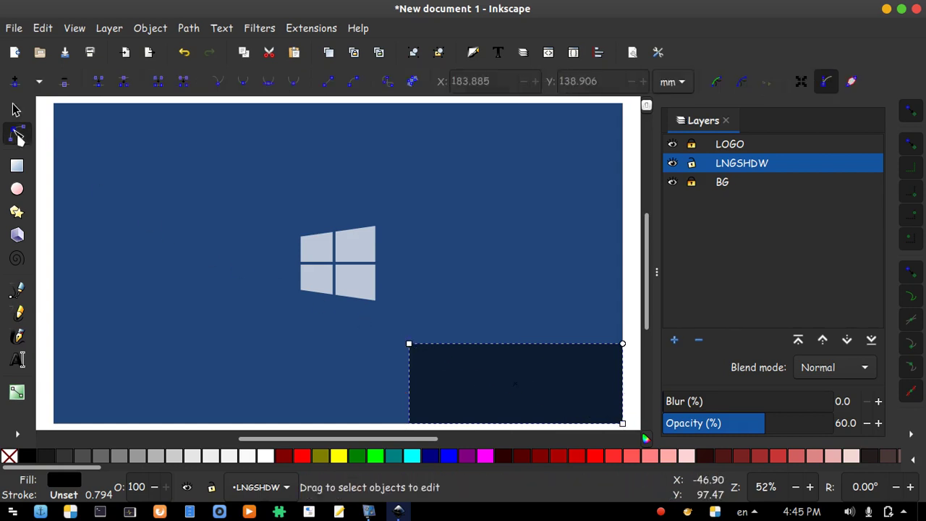
left_click(388, 84)
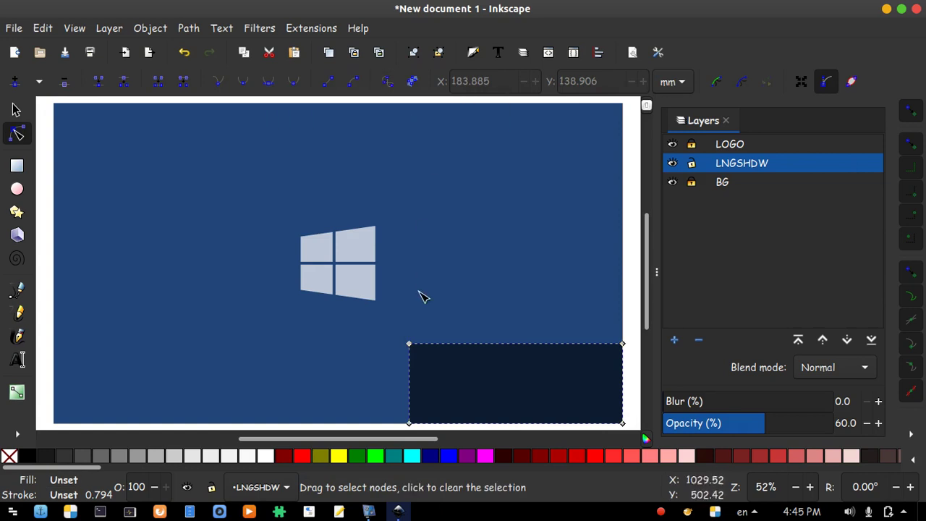
left_click_drag(411, 344, 378, 217)
key("ctrl+shift+c")
double_click(395, 348)
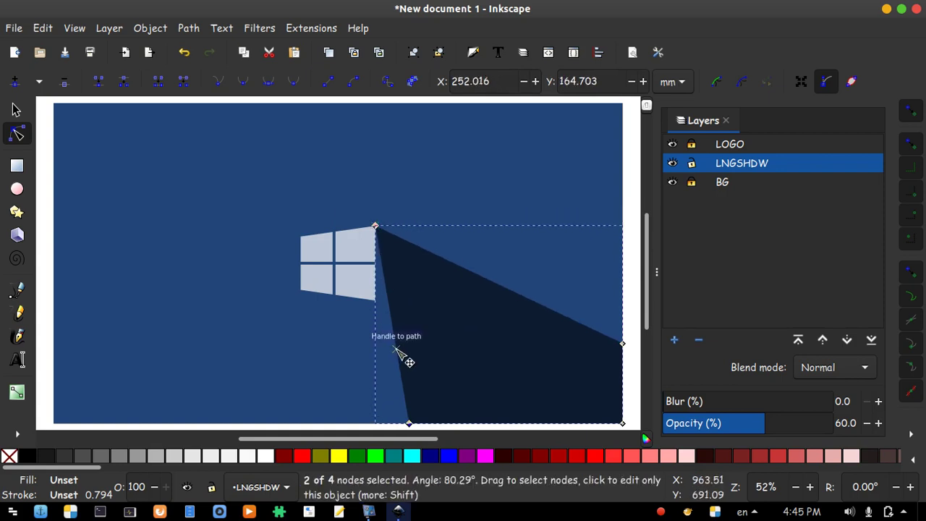
left_click_drag(396, 350, 304, 231)
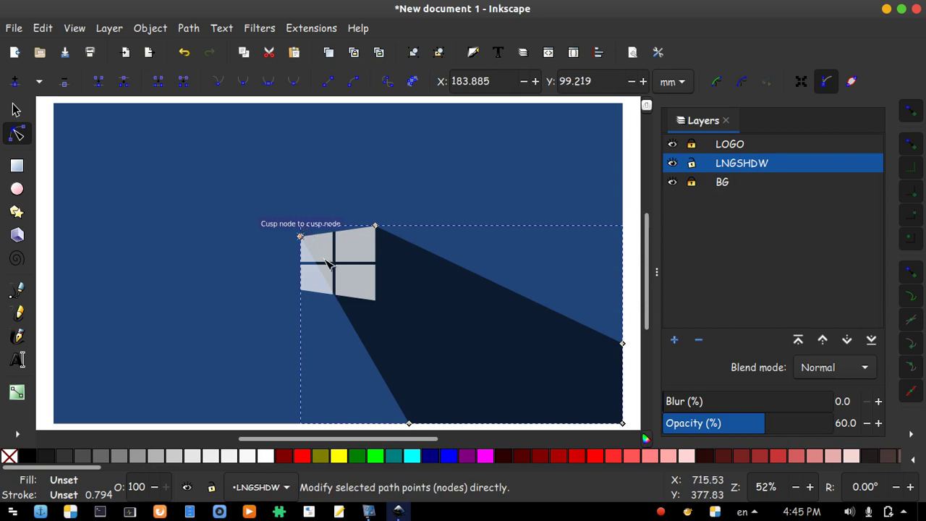
double_click(374, 359)
left_click_drag(372, 358, 301, 291)
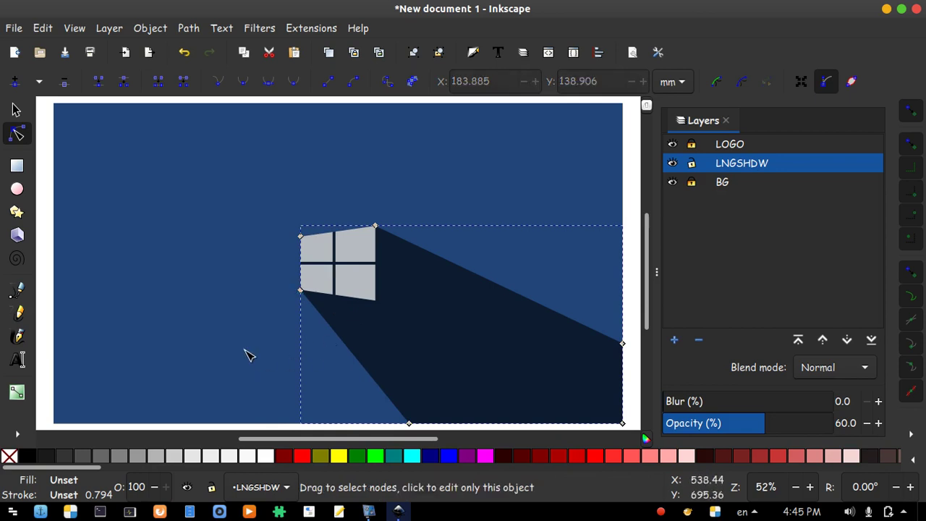
key("Escape")
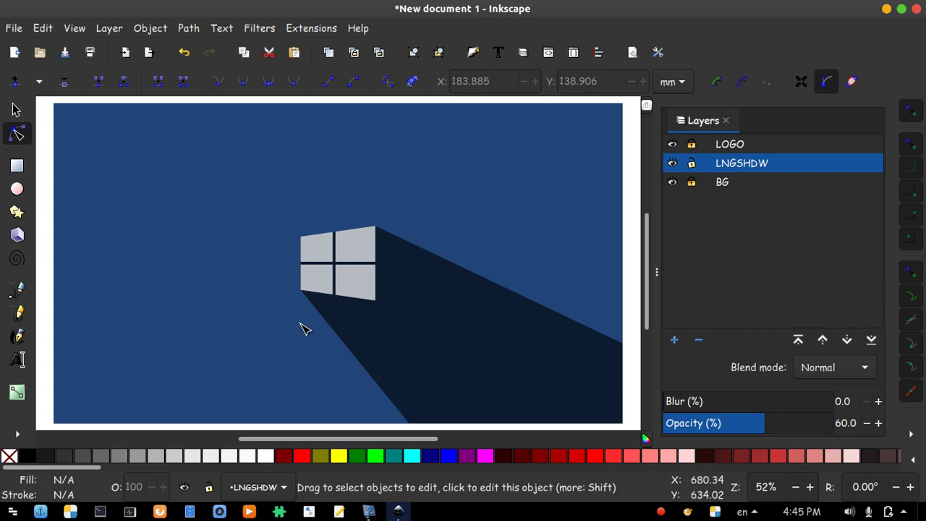
- Stretch the shadow's top edge into the logo's gap and add a notch node there
scroll(337, 249, "up", 3)
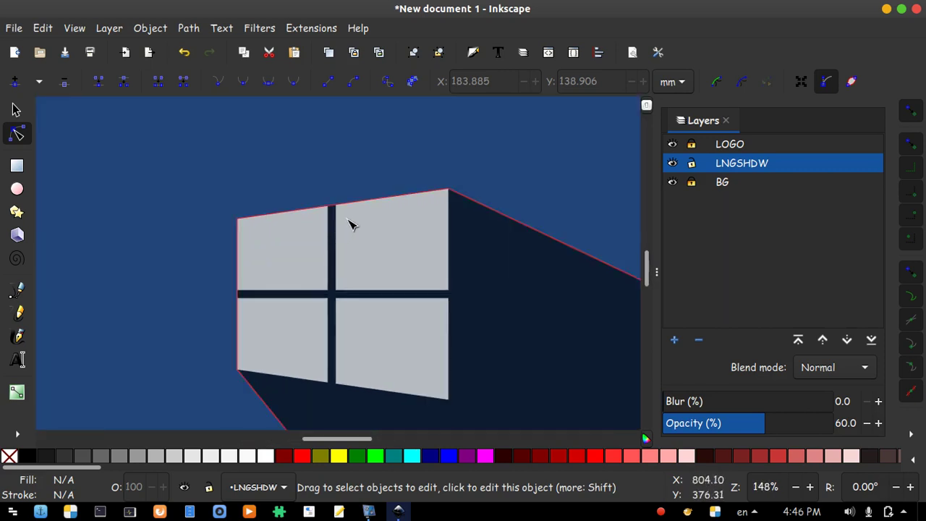
scroll(350, 224, "up", 5)
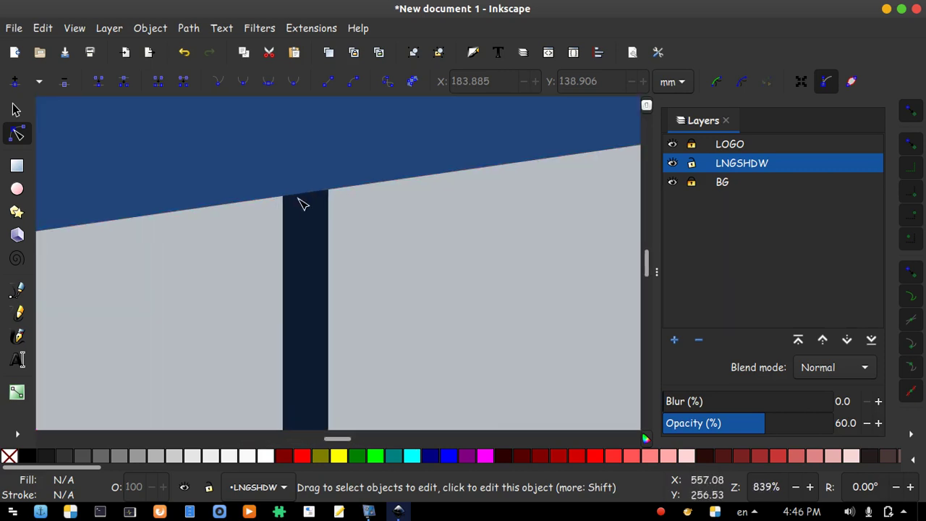
scroll(302, 204, "up", 1)
left_click(312, 192)
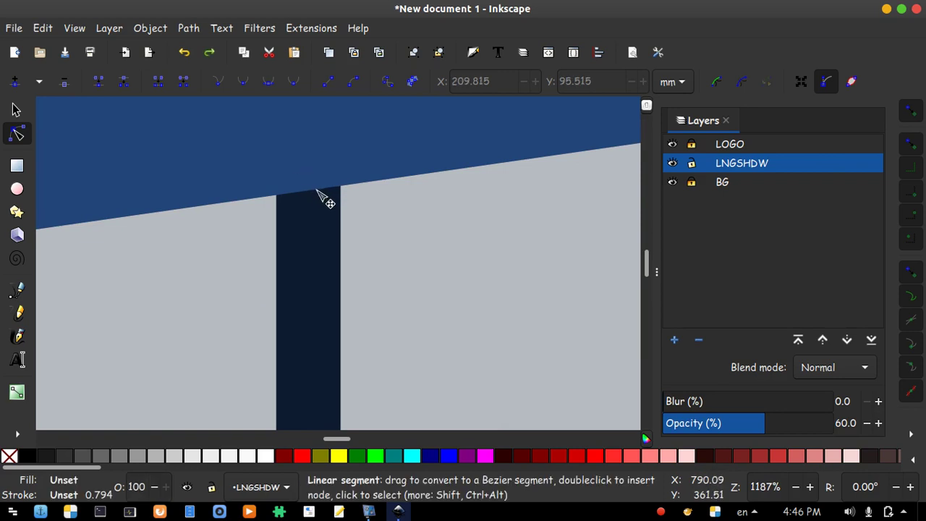
left_click_drag(316, 193, 341, 186)
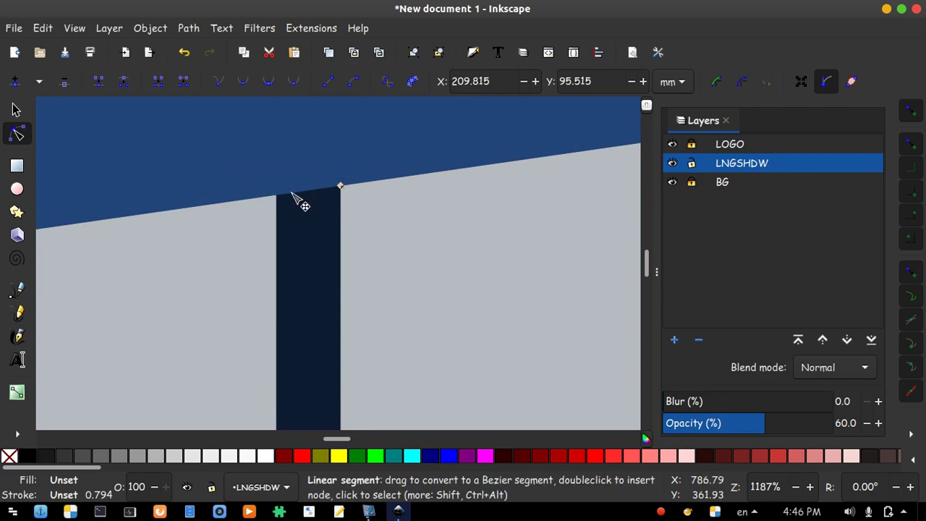
left_click_drag(294, 193, 341, 240)
double_click(308, 190)
key("Escape")
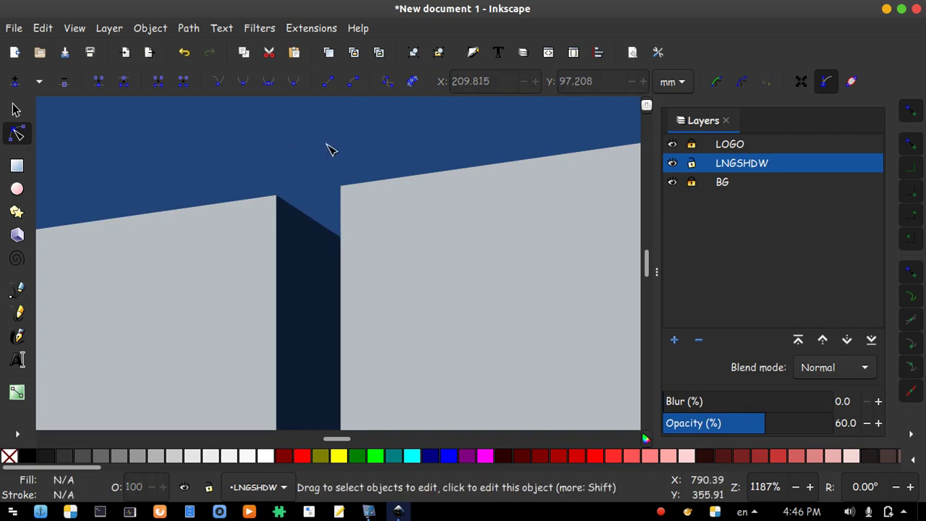
- Snap the shadow's nodes in the horizontal gap onto the pane corner and add a notch node
scroll(361, 148, "down", 4)
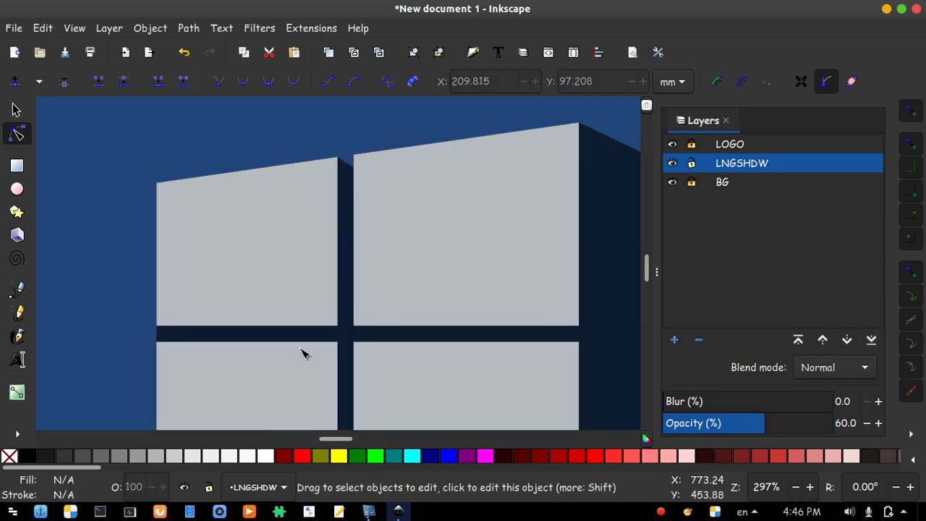
scroll(142, 384, "up", 4)
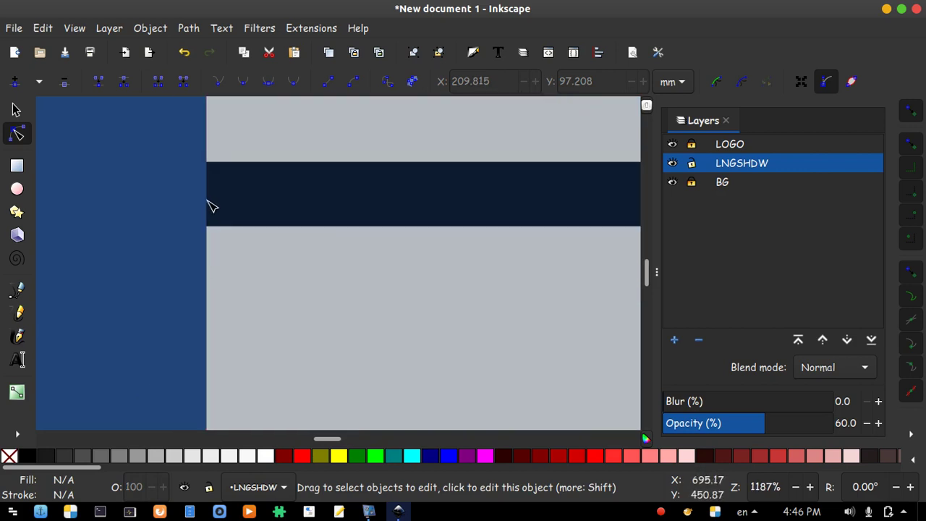
left_click(208, 205)
left_click(207, 196)
left_click_drag(207, 193, 196, 159)
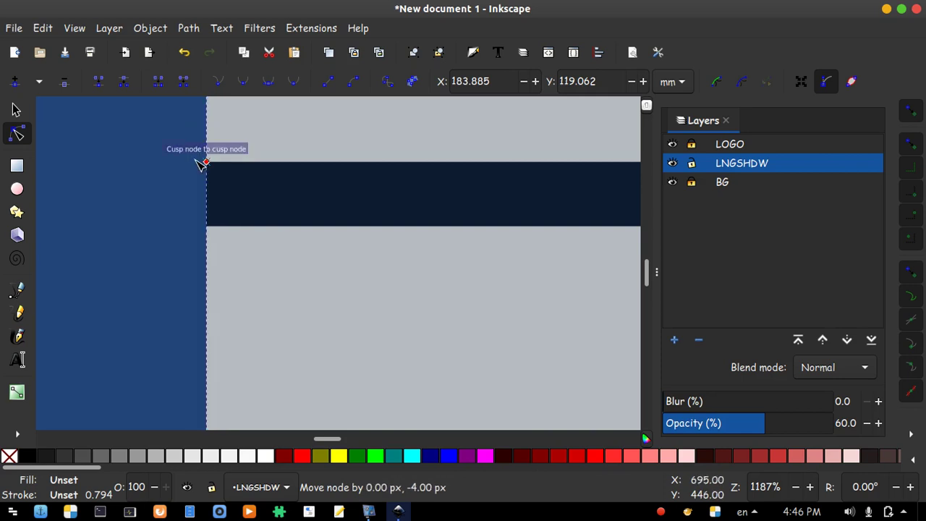
left_click(207, 206)
left_click_drag(207, 206, 202, 206)
mouse_move(166, 234)
left_mouse_down()
mouse_move(137, 250)
mouse_move(251, 205)
mouse_move(277, 211)
mouse_move(265, 188)
mouse_move(269, 228)
left_mouse_up()
left_click(207, 197)
double_click(207, 196)
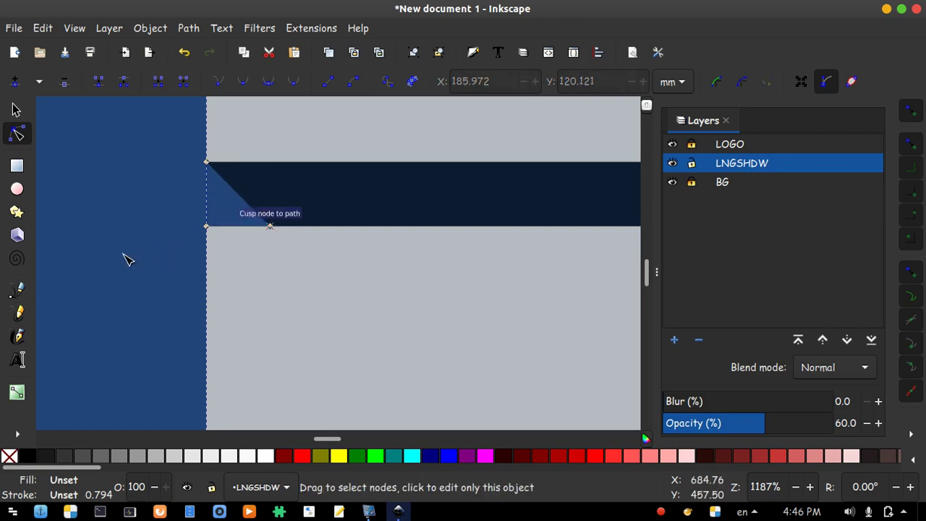
left_click(126, 257)
- Save the drawing as Long Shadow.svg in the Desktop's Long Shadow folder
scroll(184, 354, "down", 4)
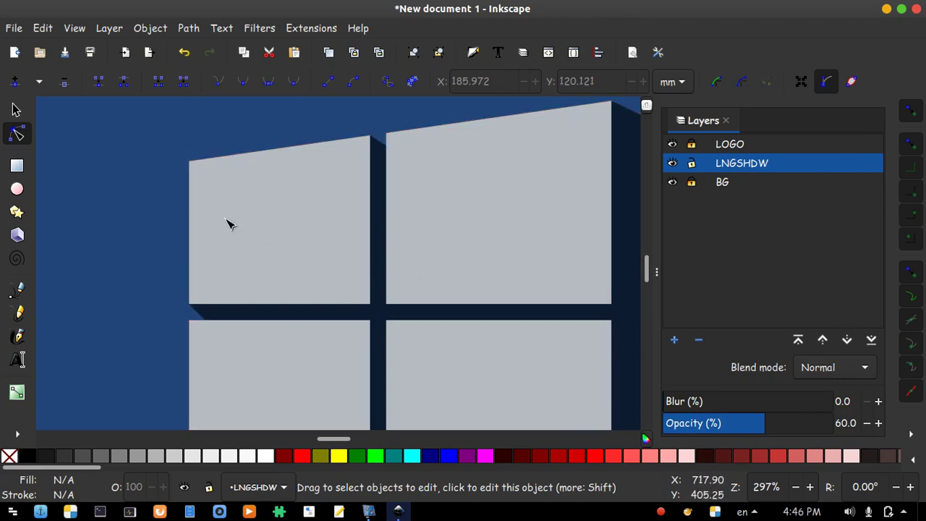
scroll(224, 194, "down", 1)
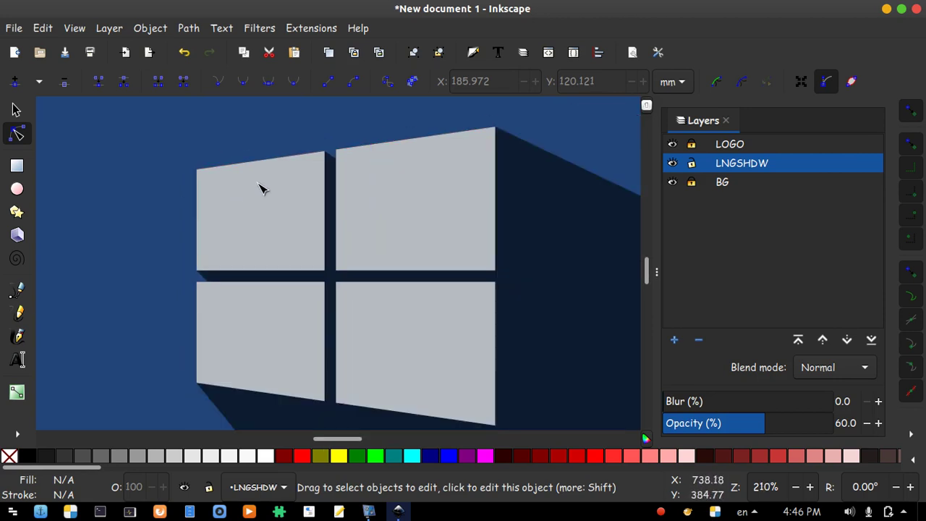
scroll(260, 186, "down", 2)
scroll(288, 200, "down", 2)
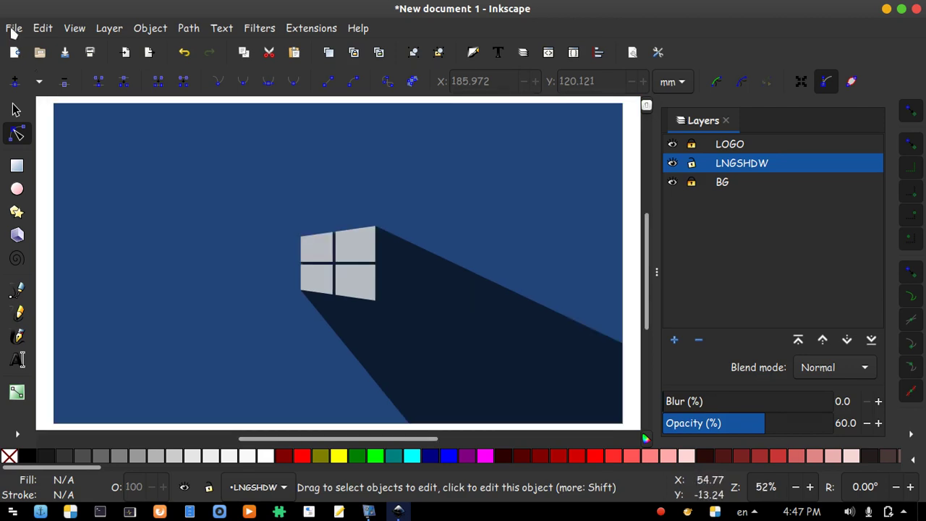
left_click(14, 28)
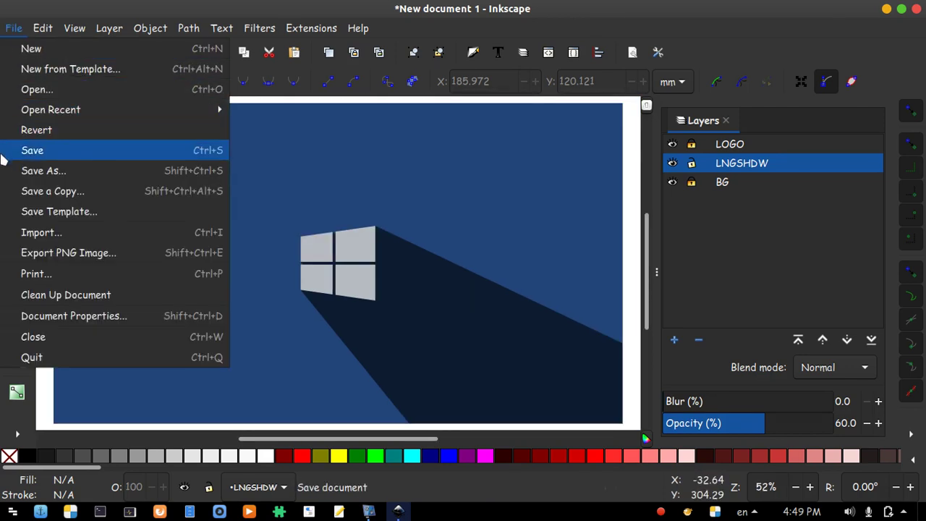
left_click(8, 149)
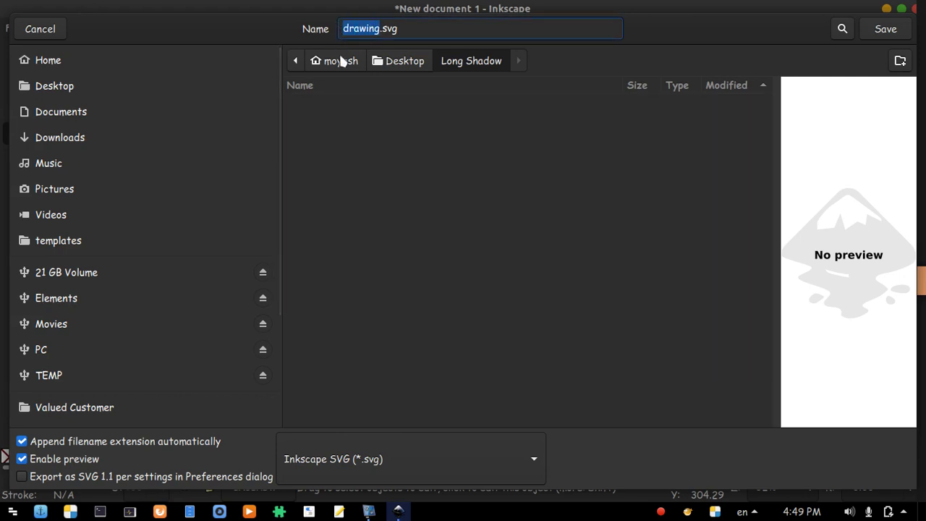
type("Long ")
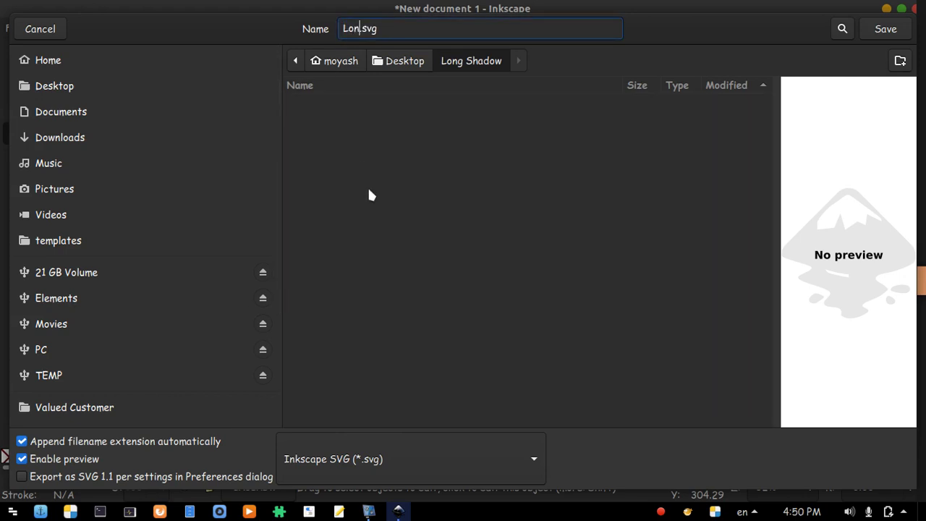
type("Shadow")
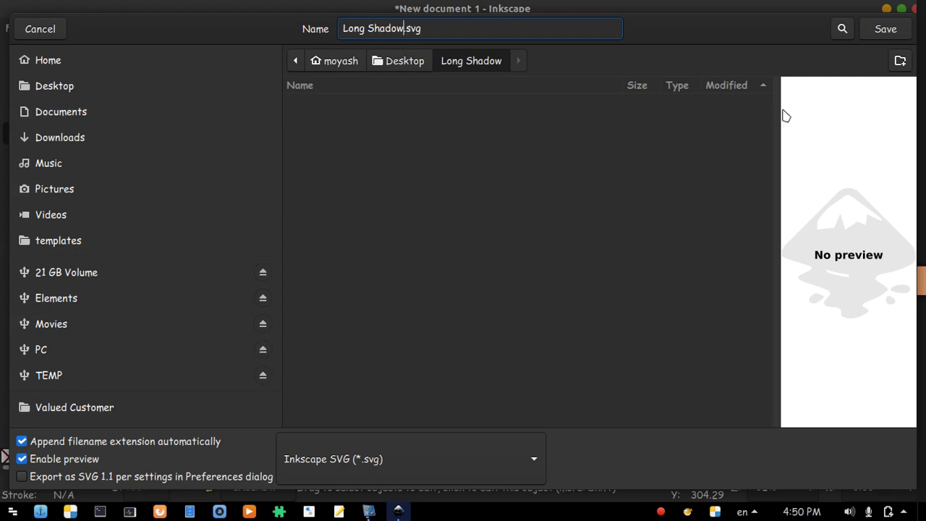
left_click(885, 29)
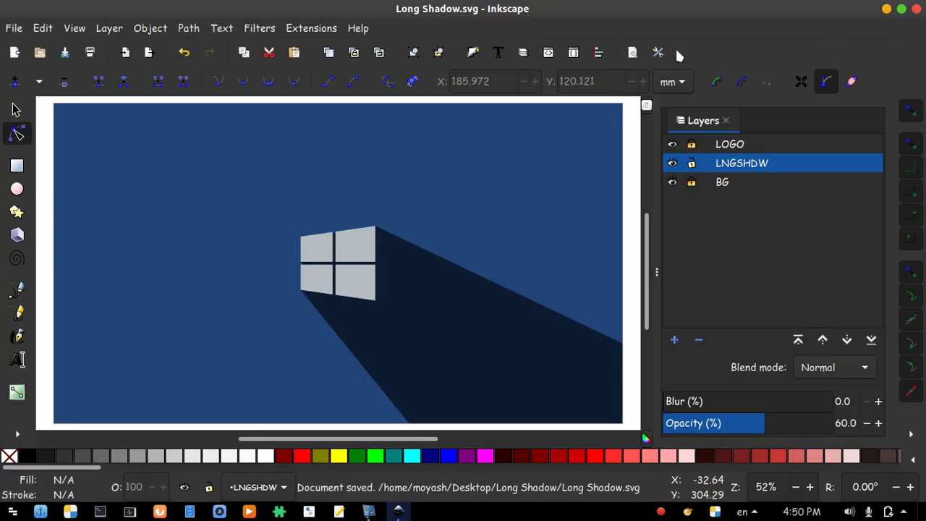
- Export the whole 1600×900 page as Long Shadow.png
left_click(9, 31)
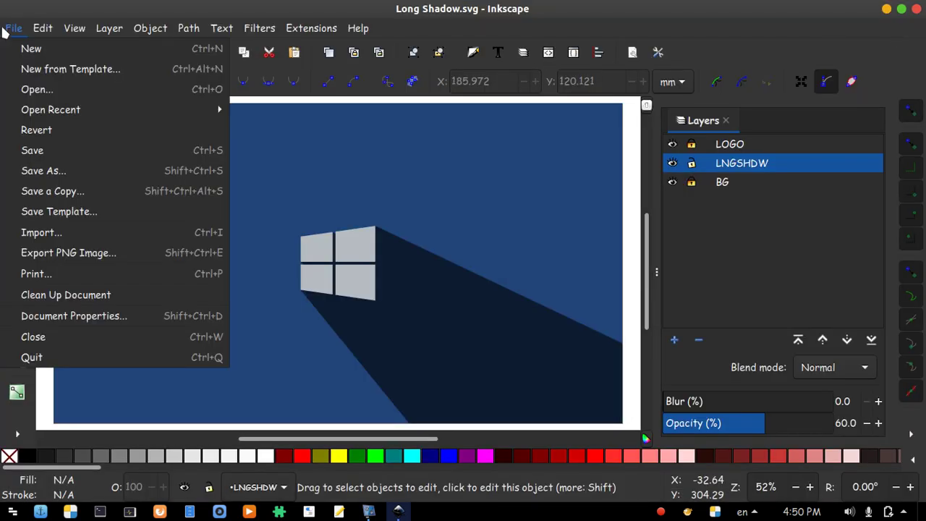
left_click(106, 257)
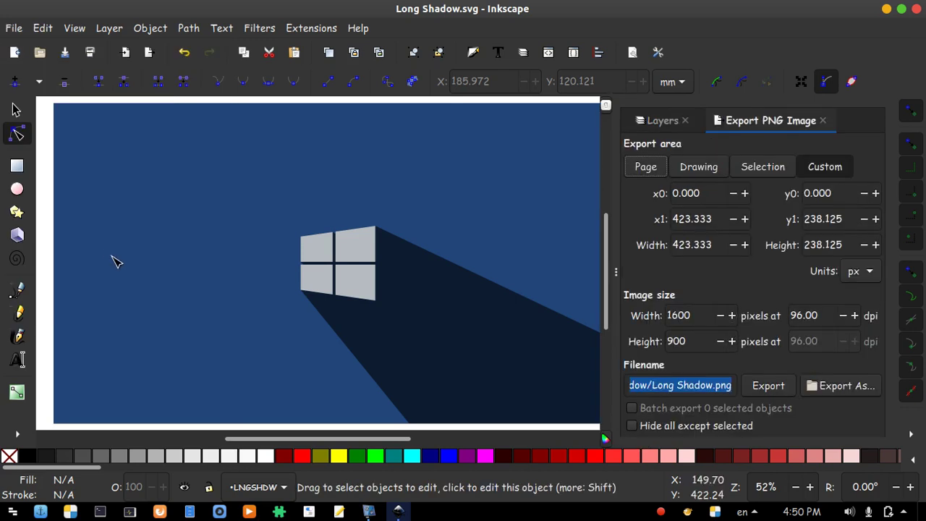
left_click(648, 168)
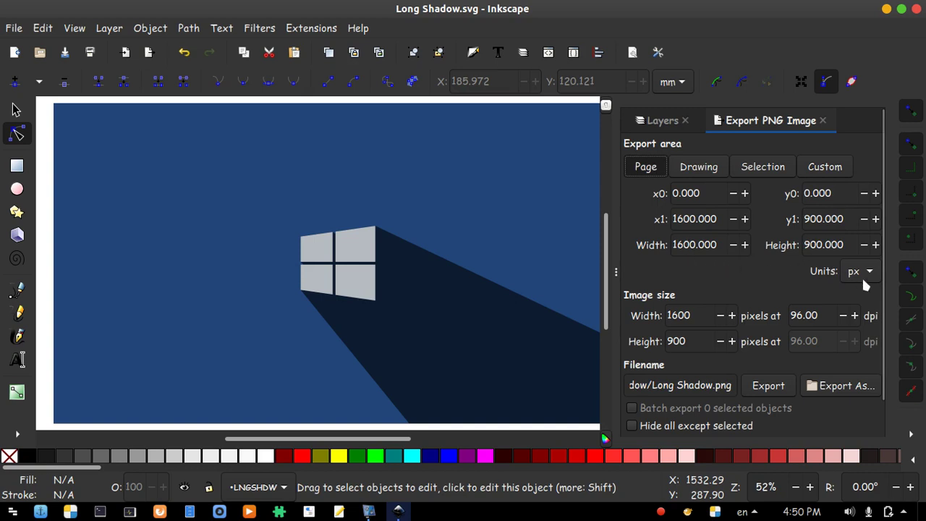
scroll(883, 331, "down", 1)
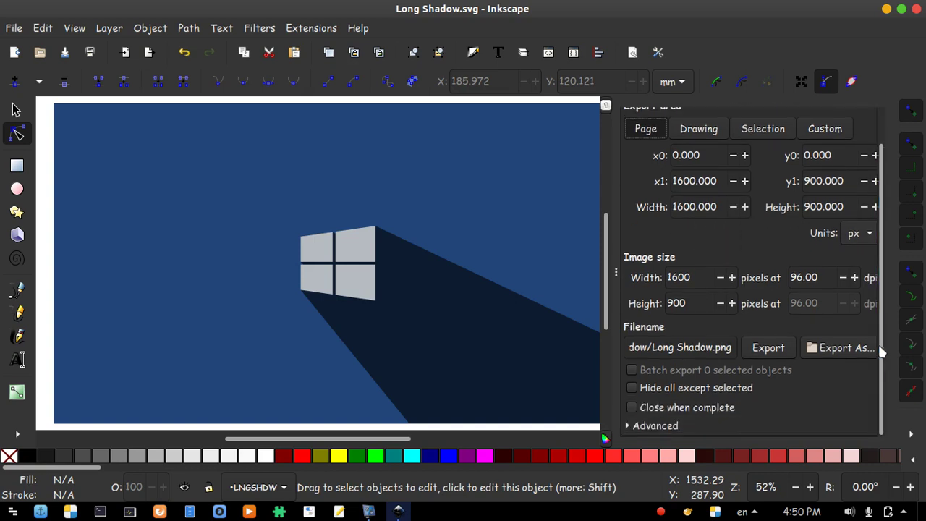
left_click(768, 348)
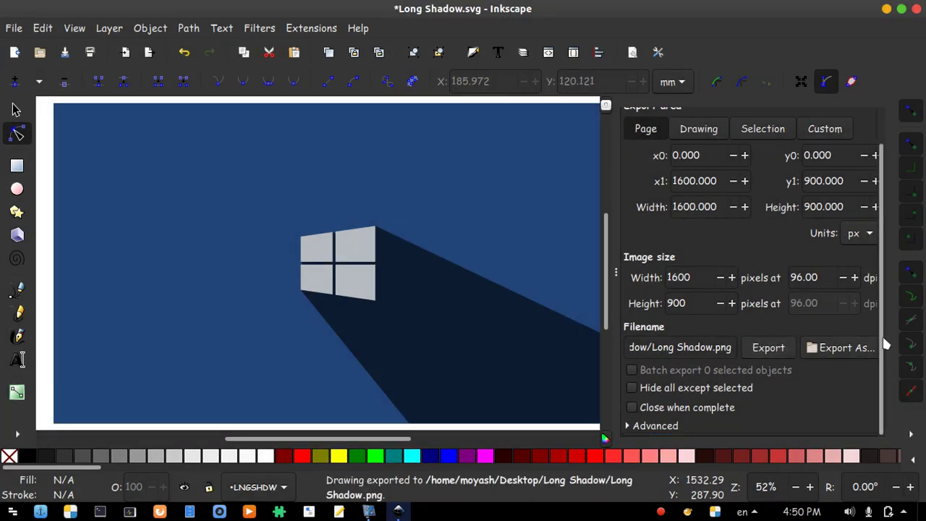
- Close the Export PNG Image and Layers panels so the canvas widens
scroll(890, 266, "up", 1)
left_click(822, 121)
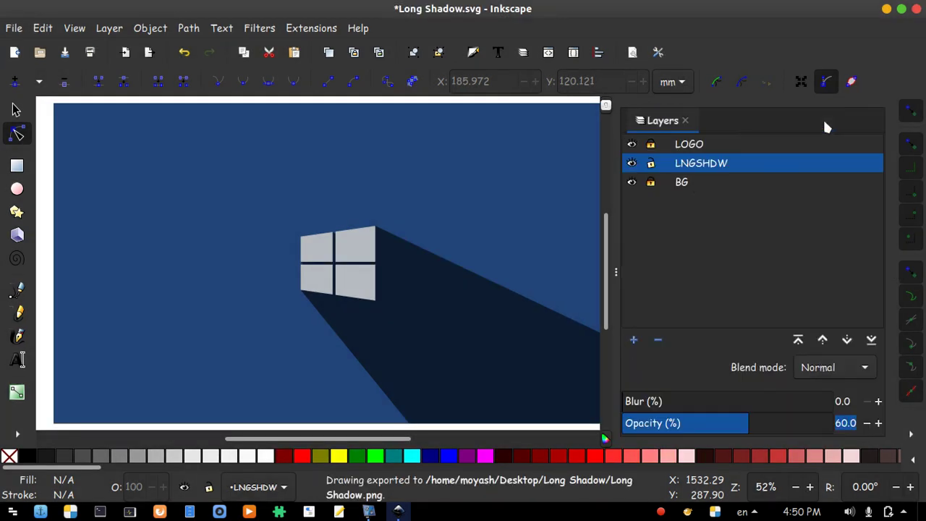
left_click(685, 121)
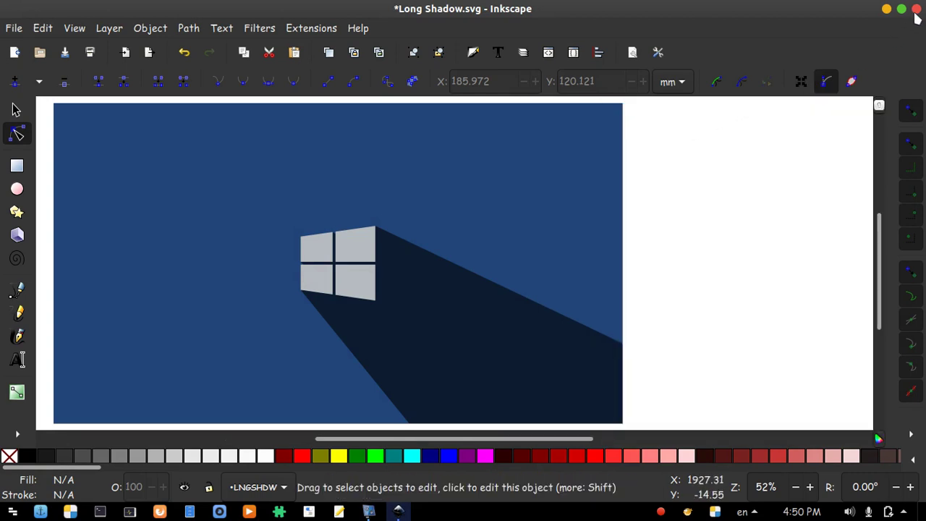
- Save and quit Inkscape, then open Long Shadow.png from the Long Shadow folder
key("ctrl+s")
left_click(915, 9)
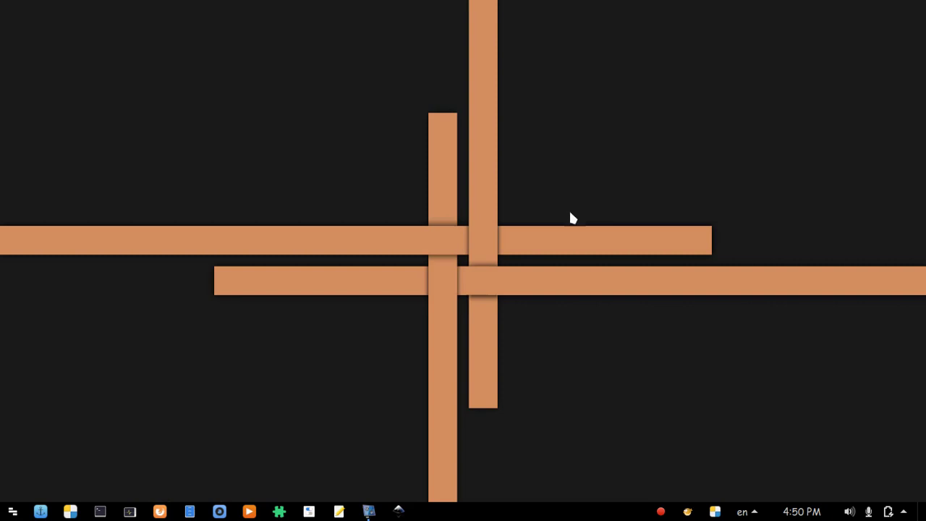
left_click(189, 511)
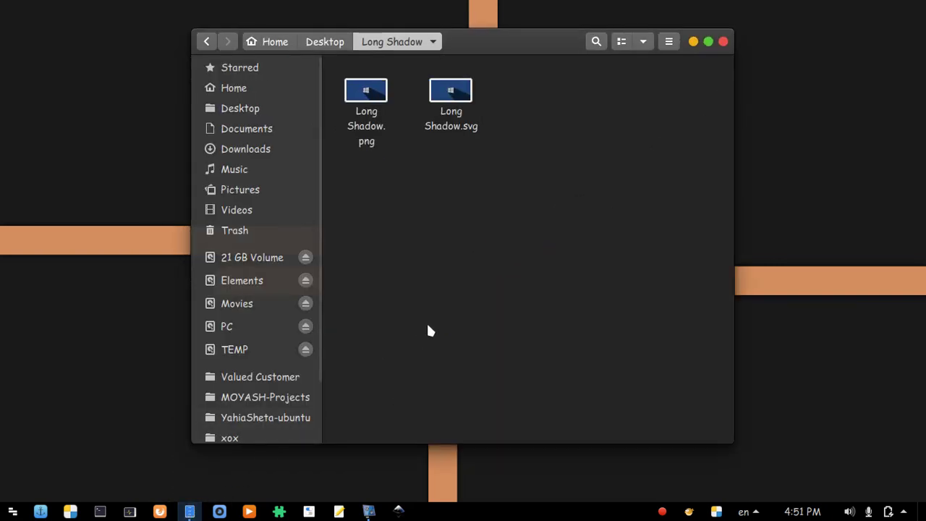
double_click(367, 101)
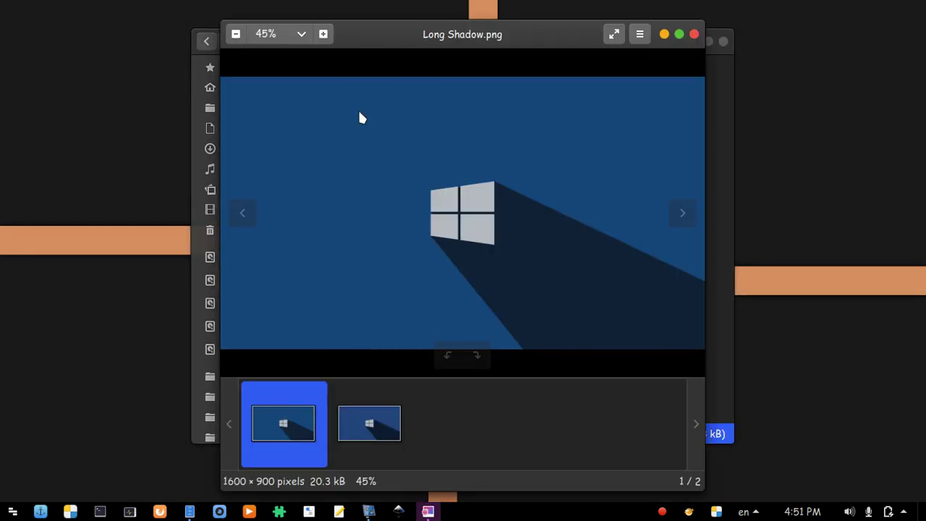
- Set Long Shadow.png as the desktop wallpaper and close the image viewer and file manager
right_click(381, 131)
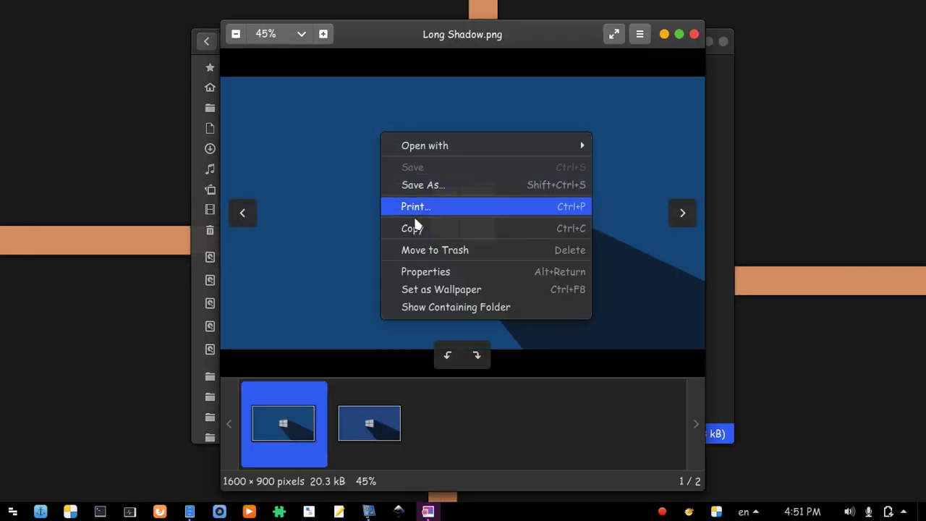
left_click(519, 290)
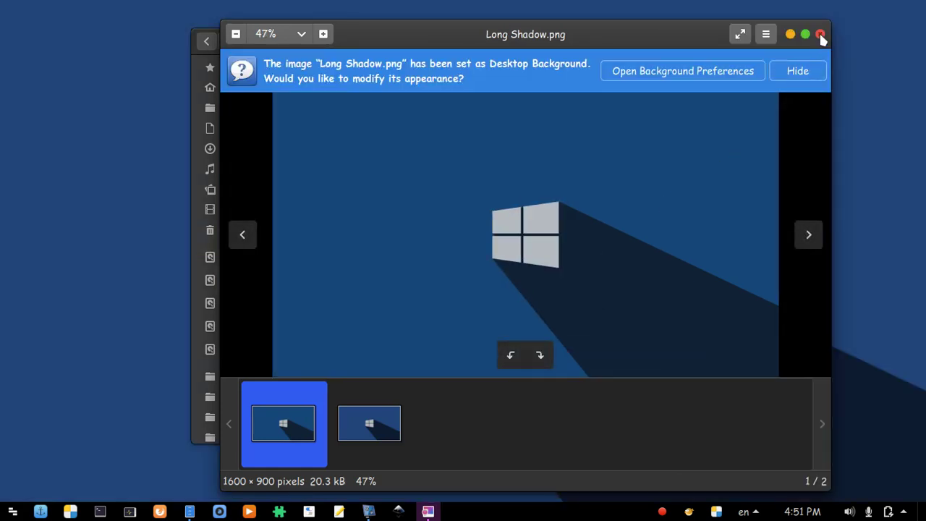
left_click(820, 33)
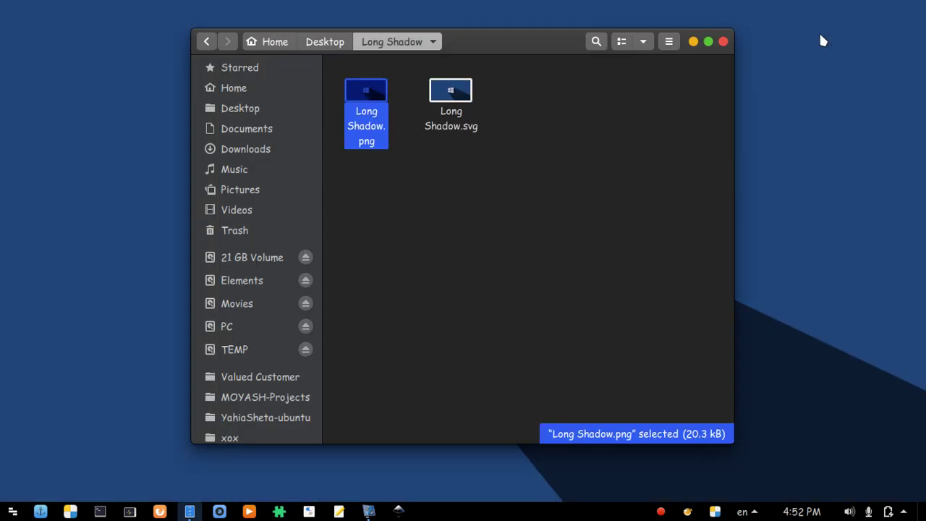
left_click(724, 42)
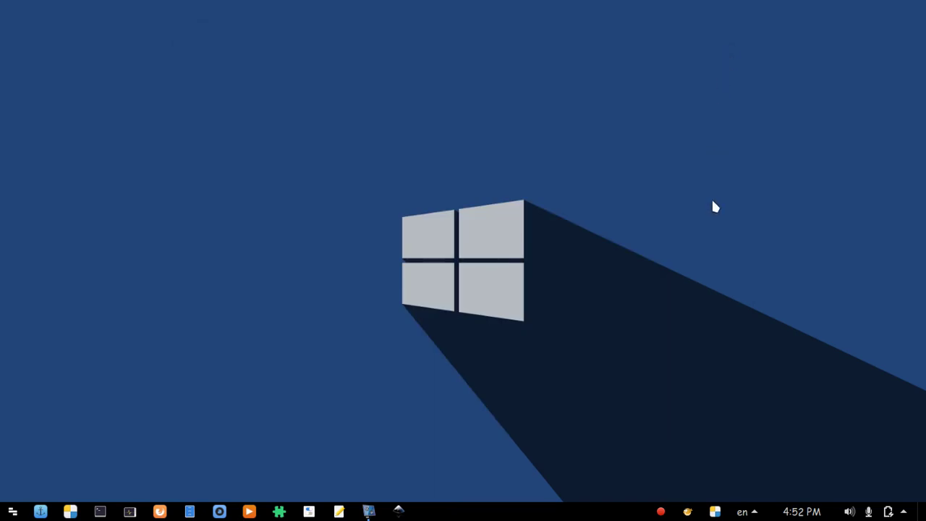
- Download the 1.05 MB LngShdw-SldClr-DRKR.zip from the page's Files list and save it to disk
left_click(190, 512)
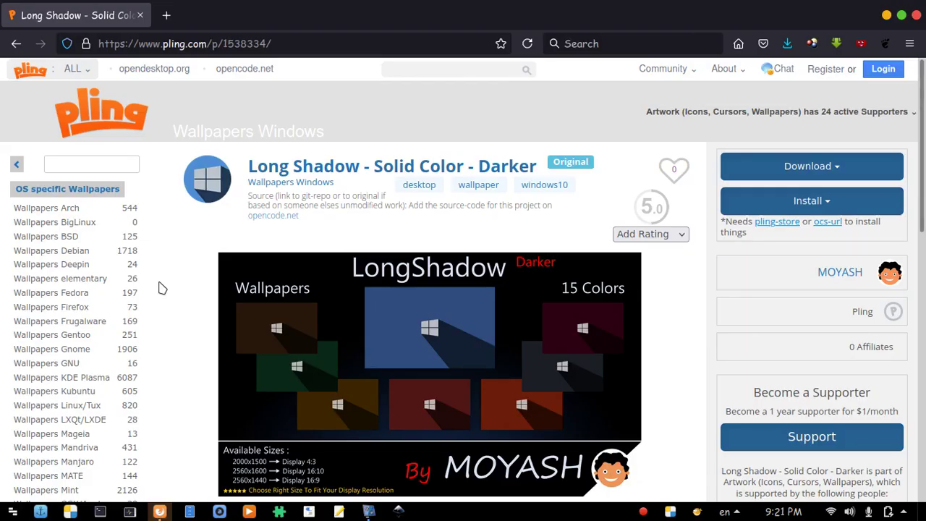
scroll(162, 287, "down", 5)
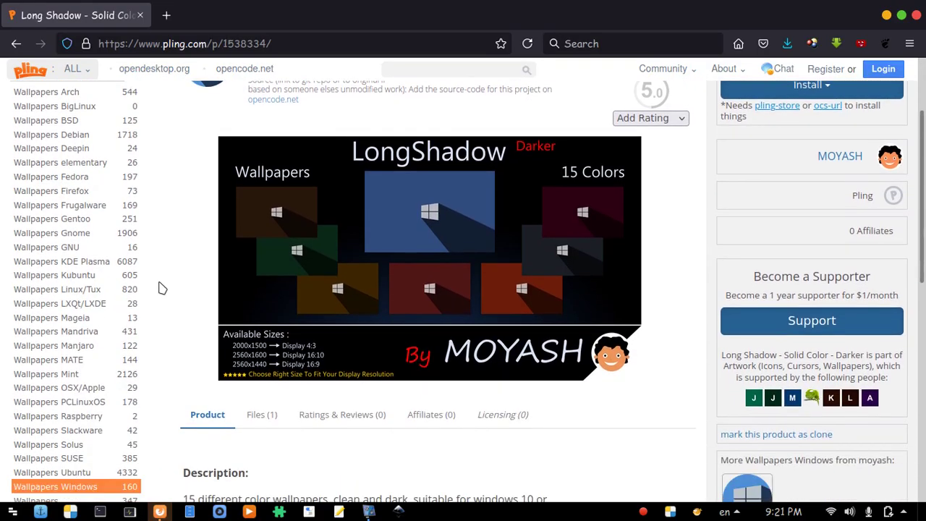
scroll(162, 288, "down", 3)
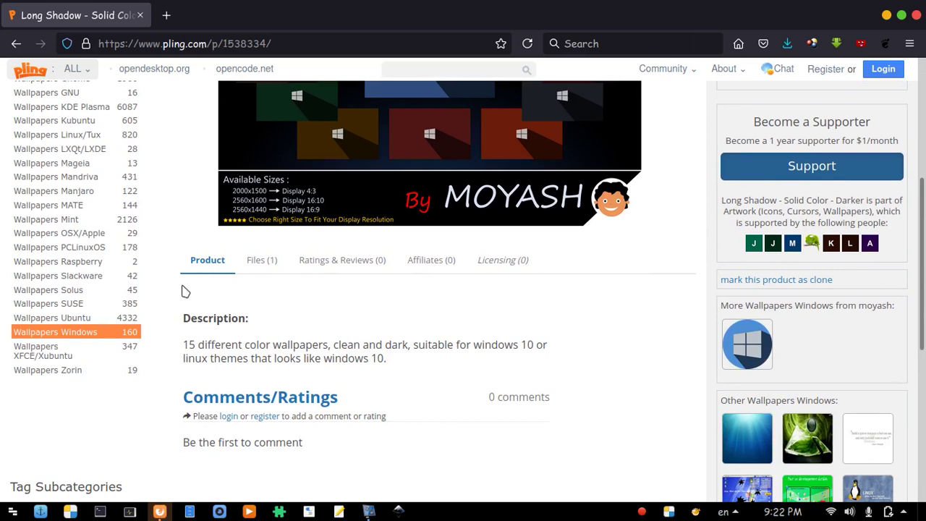
left_click(250, 272)
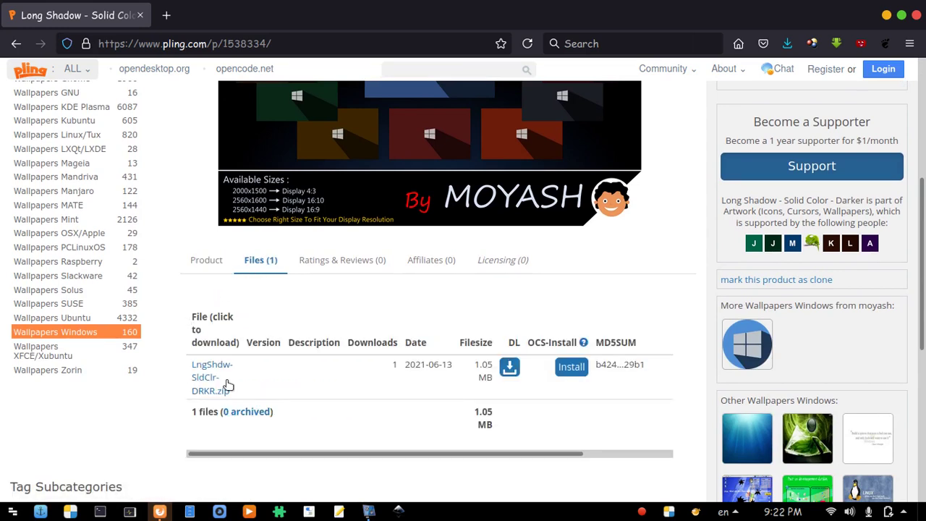
left_click(510, 369)
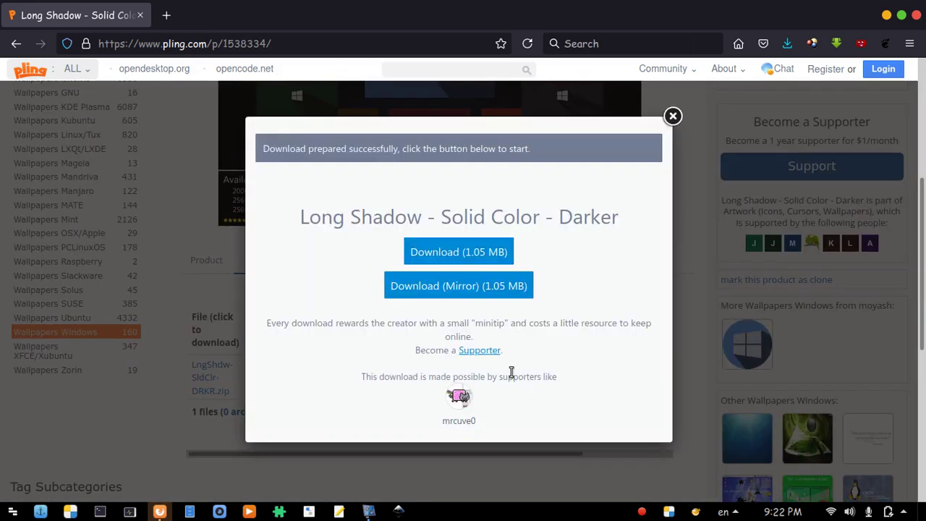
left_click(486, 258)
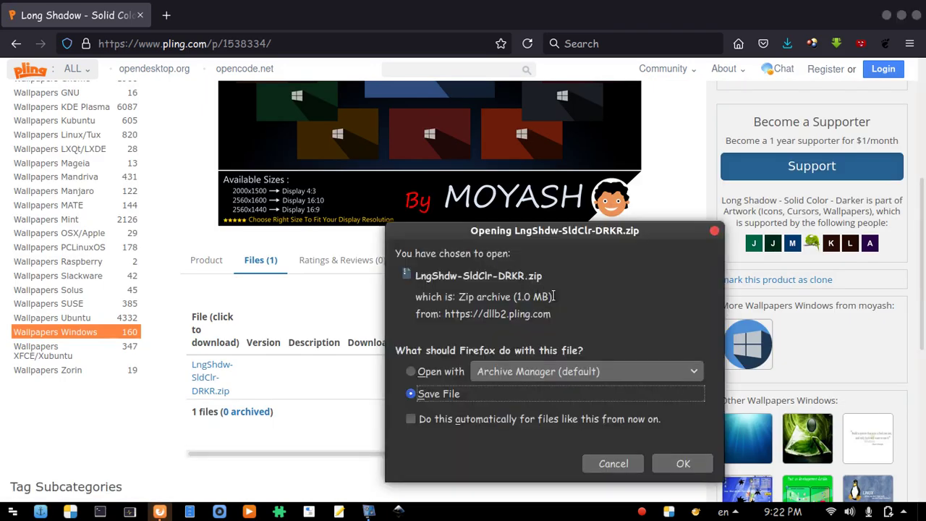
left_click(686, 464)
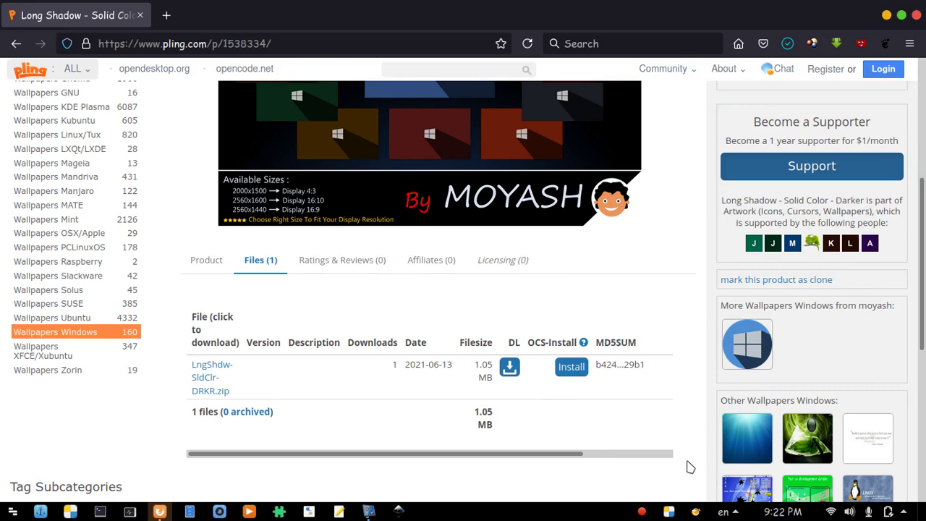
scroll(690, 468, "up", 5)
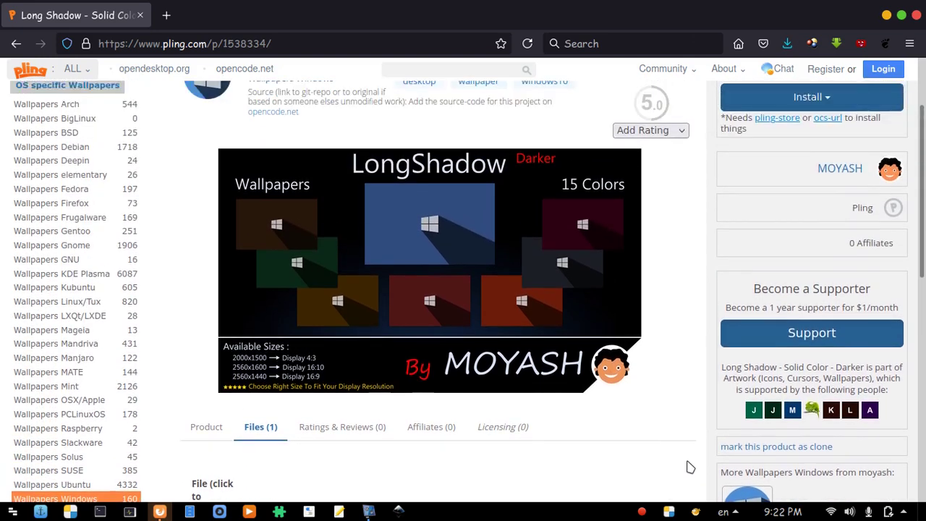
scroll(689, 467, "up", 2)
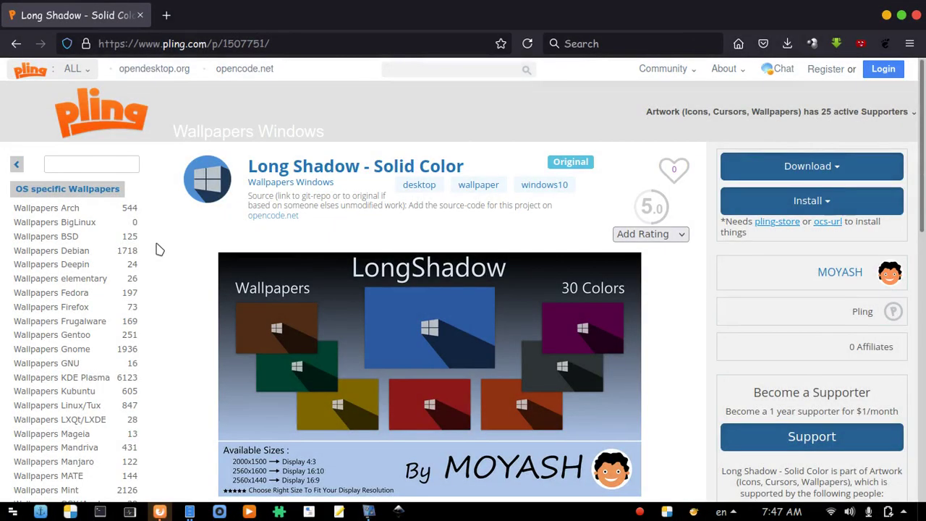
- Download the 1.97 MB LngShdw-SldClr.zip from the Files list and save it to disk
scroll(159, 250, "down", 8)
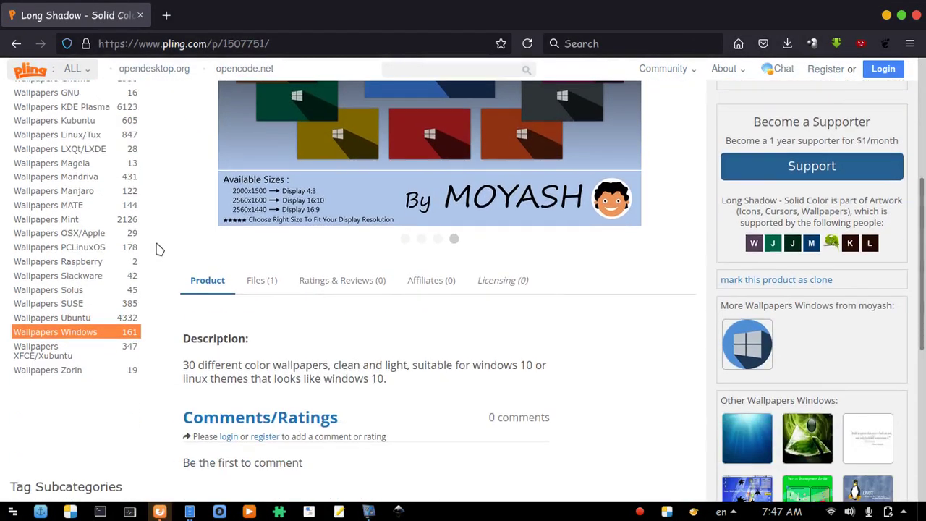
scroll(159, 250, "down", 1)
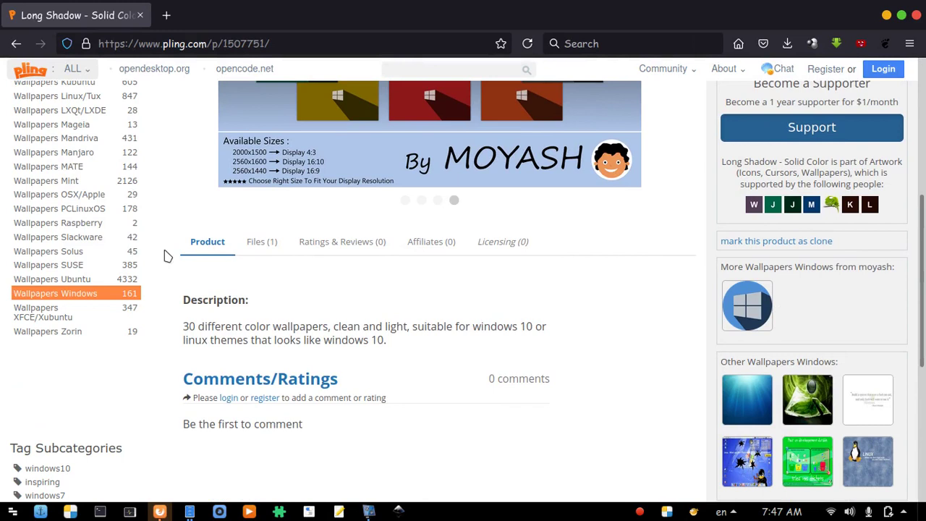
left_click(253, 247)
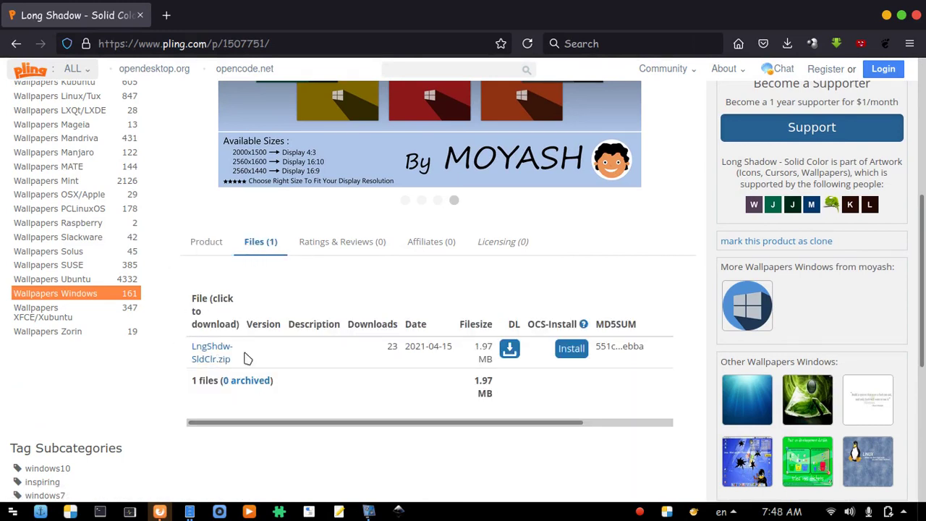
left_click(510, 349)
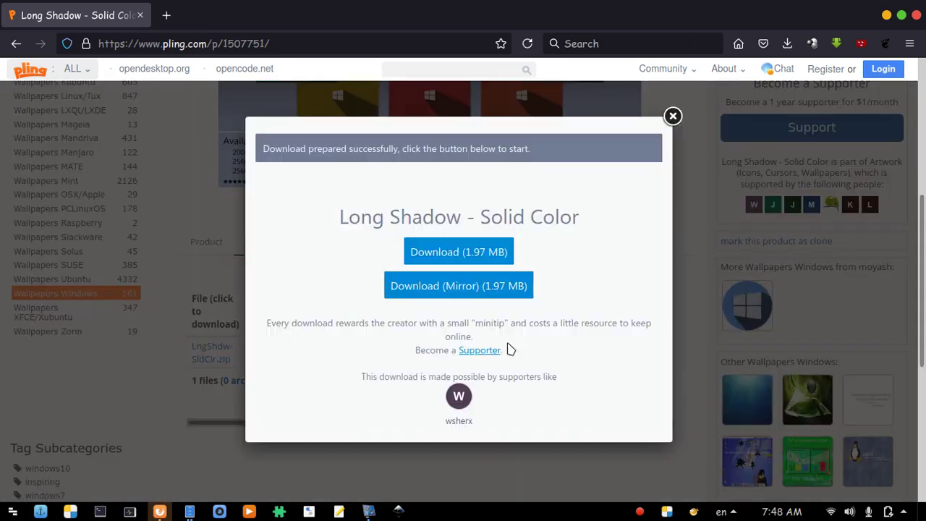
left_click(475, 259)
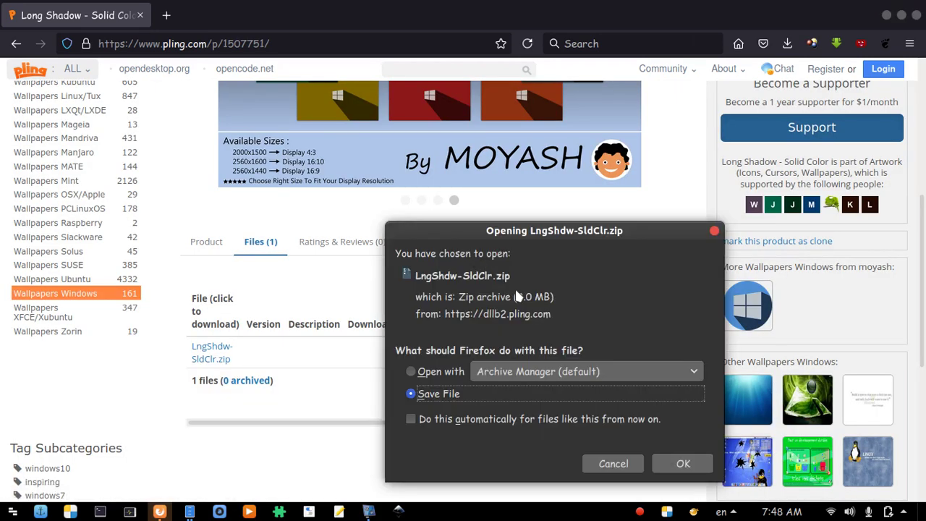
left_click(673, 467)
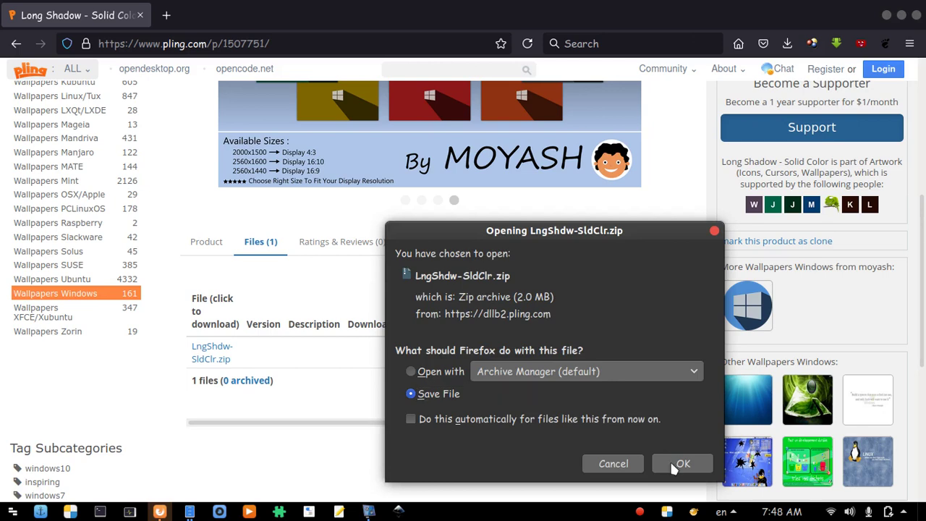
left_click(673, 467)
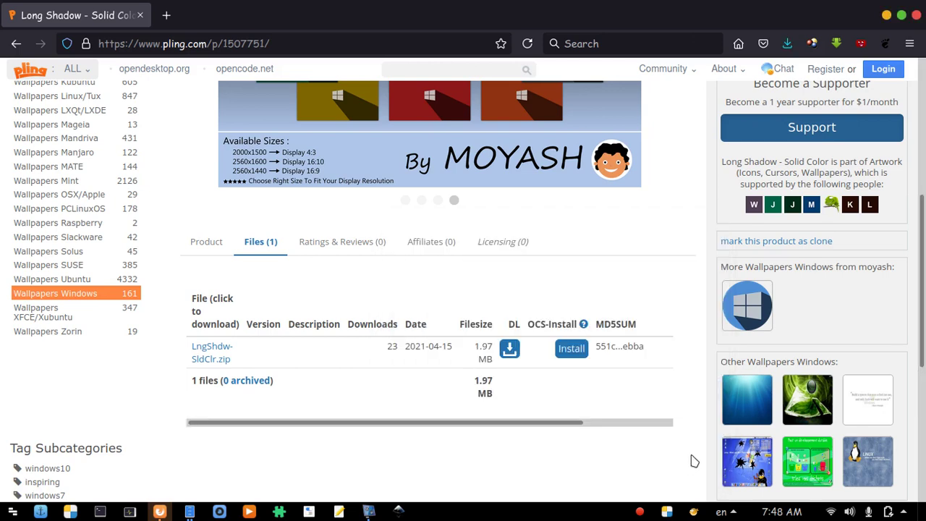
- Minimise Firefox to reveal the long-shadow wallpaper on the desktop
scroll(693, 461, "up", 5)
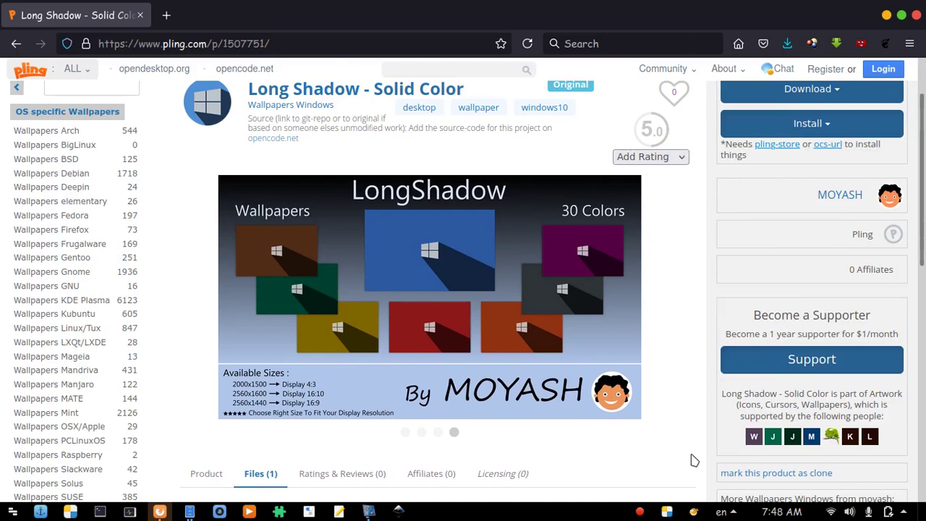
scroll(693, 461, "up", 1)
scroll(693, 461, "up", 1)
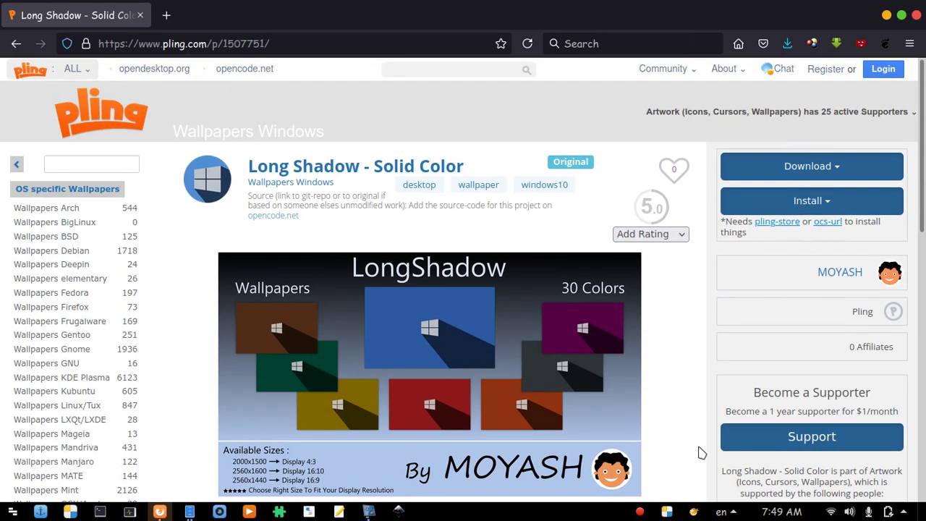
left_click(888, 15)
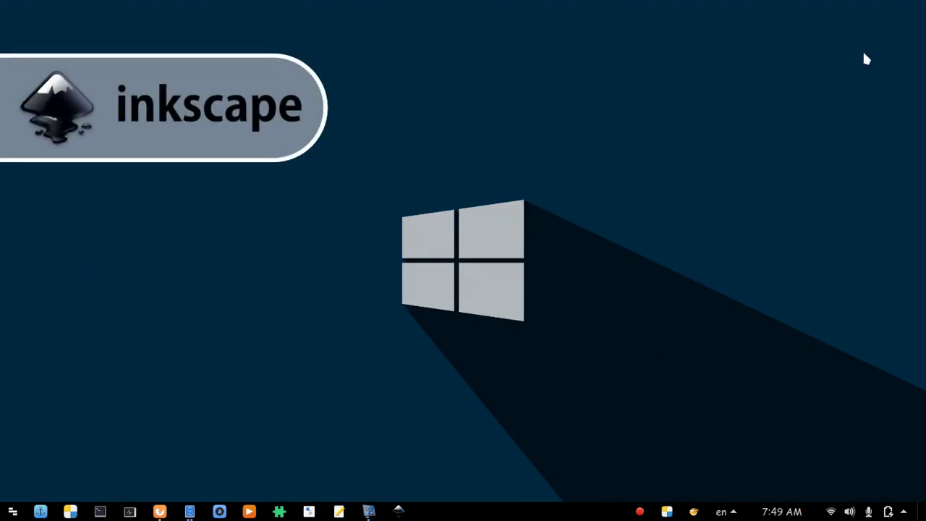